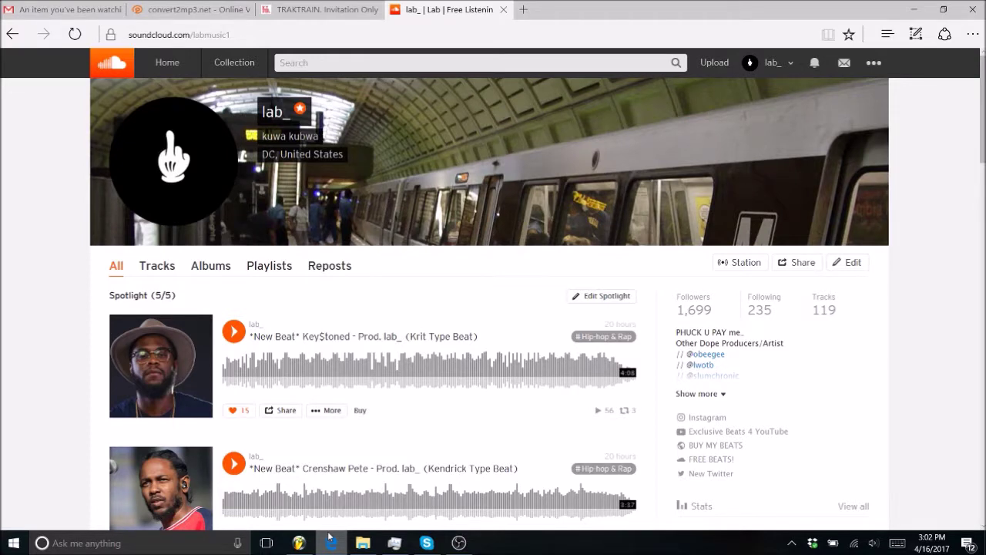
# - Switch to FL Studio and stop the playing song
pyautogui.click(312, 544)
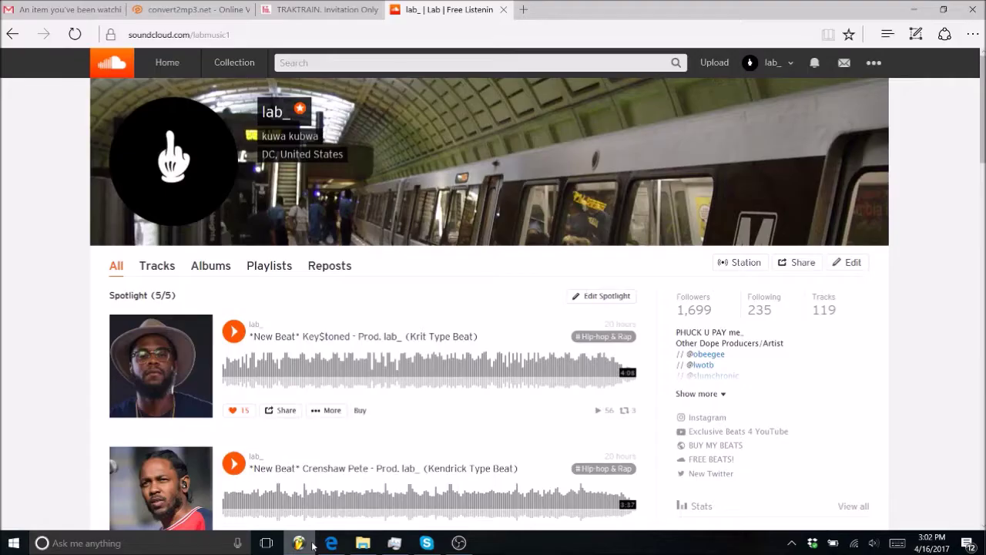
pyautogui.click(313, 544)
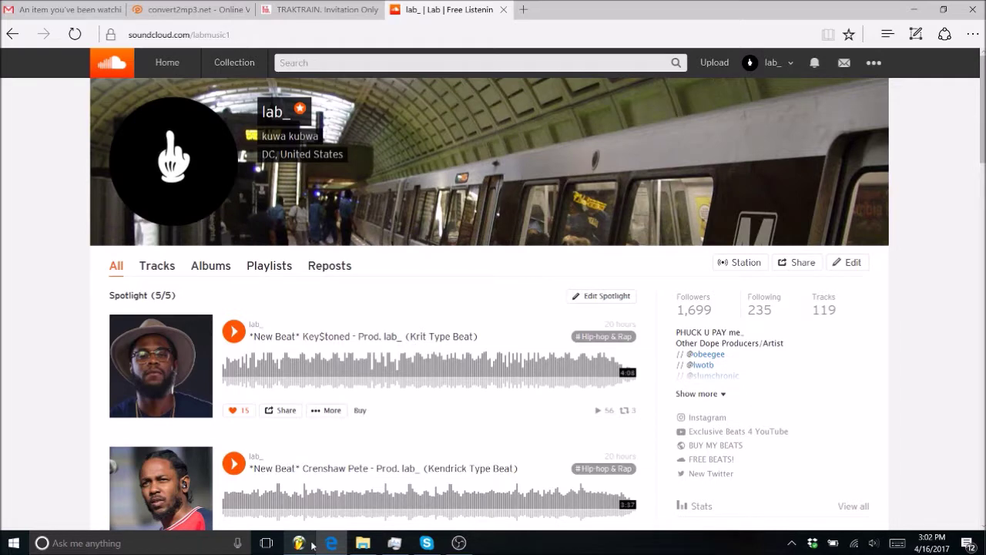
pyautogui.click(294, 545)
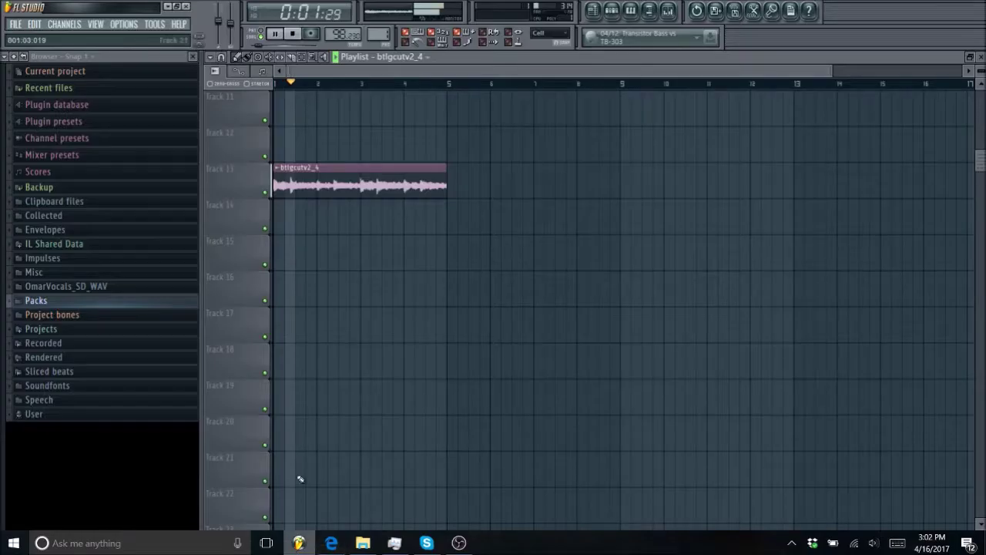
pyautogui.click(294, 35)
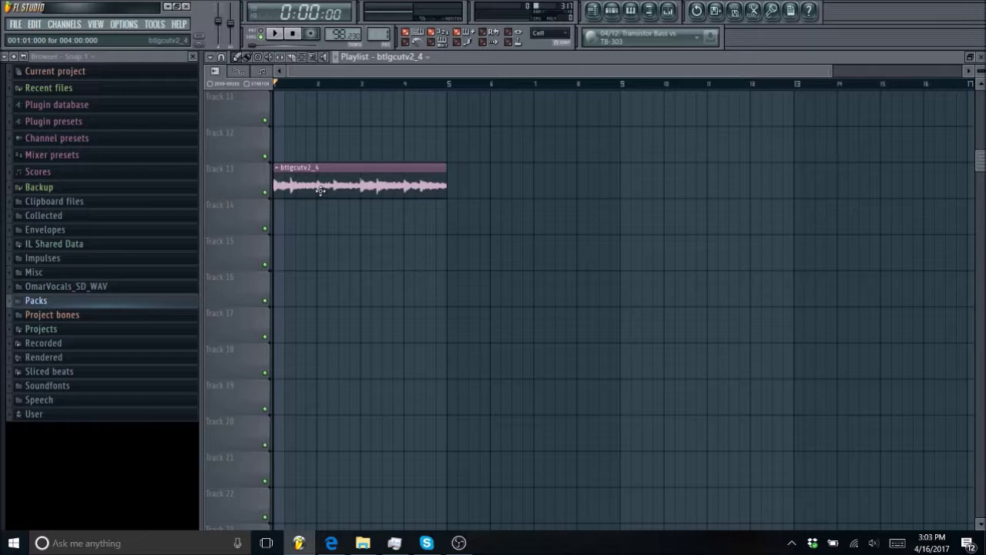
# - Load Newtone into the first effect slot of the Master mixer track
pyautogui.click(668, 11)
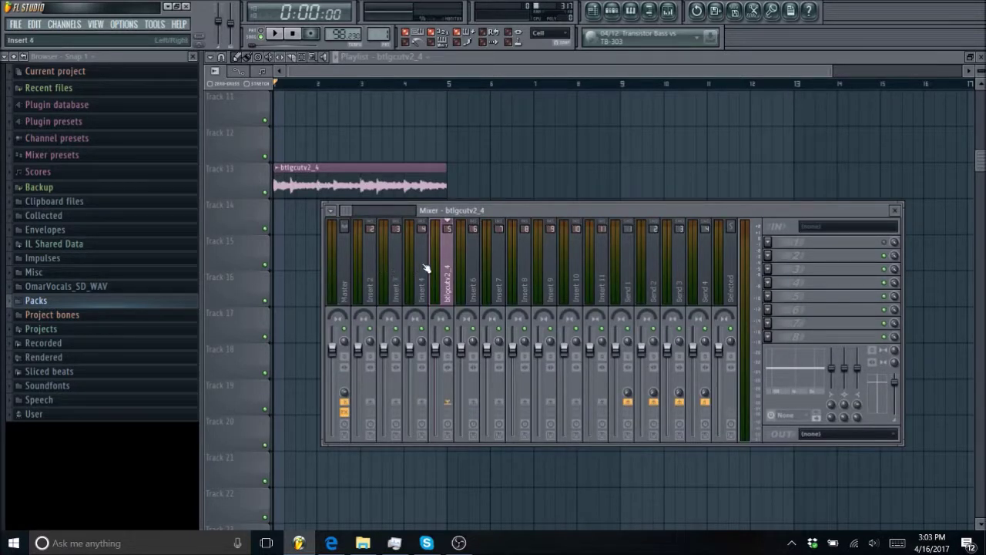
pyautogui.click(342, 262)
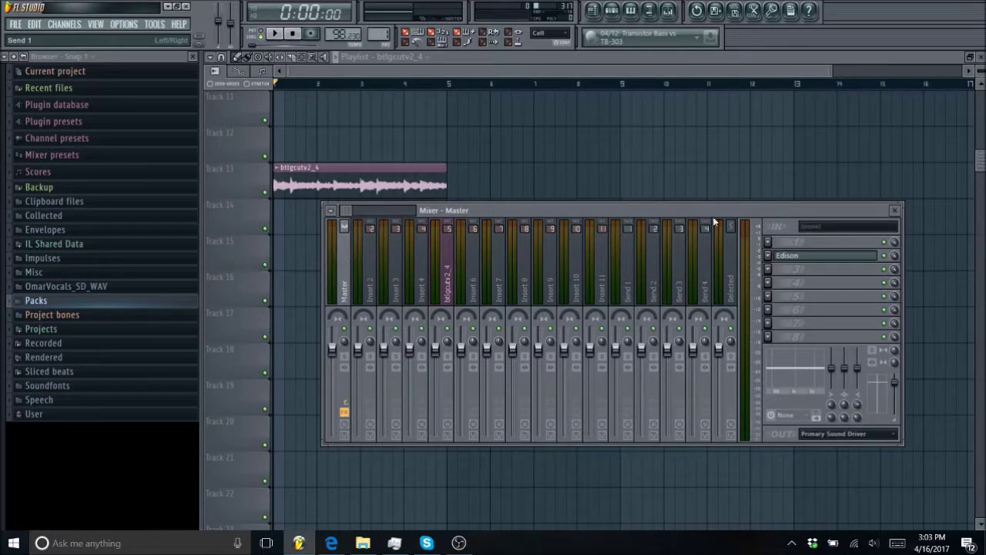
pyautogui.click(766, 242)
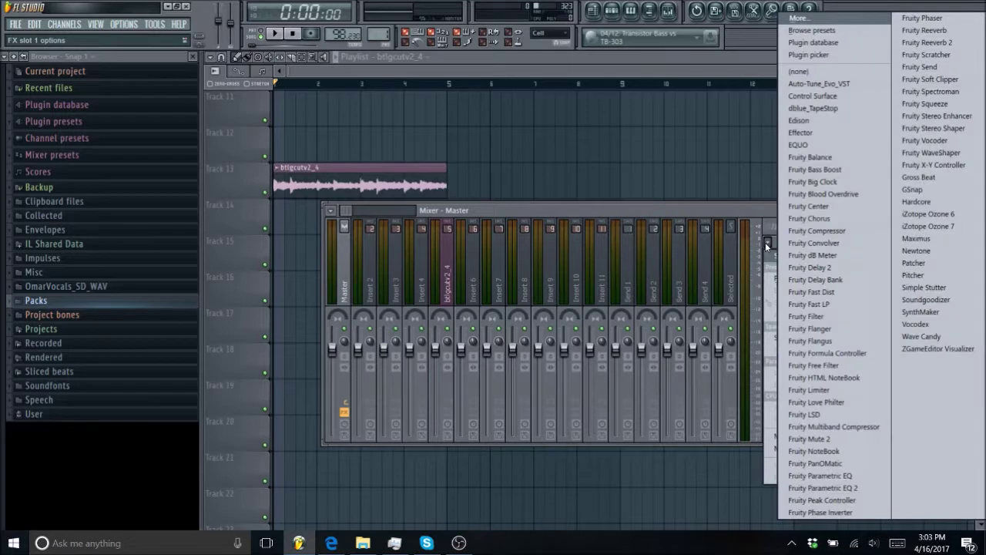
pyautogui.click(921, 251)
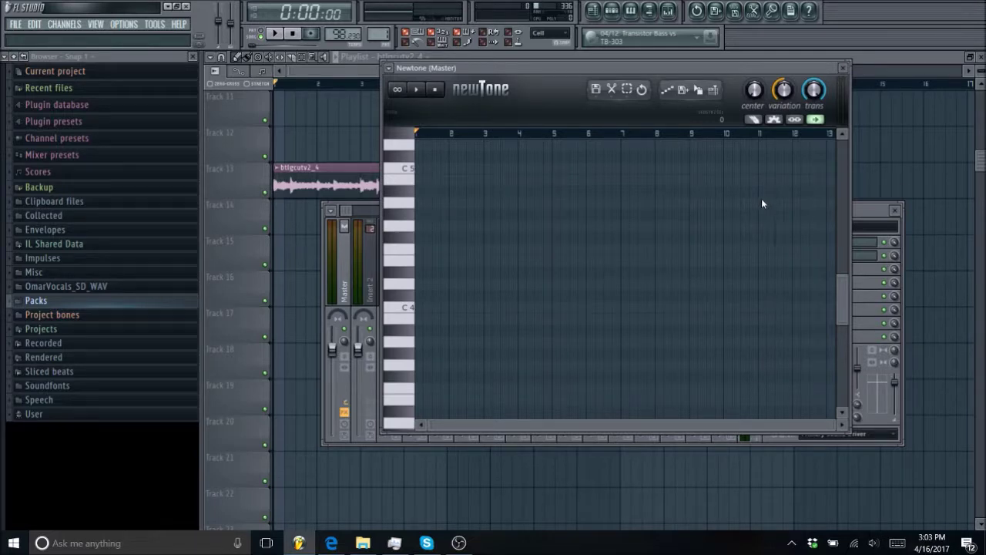
# - Play the btlgcutv2_4 clip in the playlist to audition the sample, and stop playback
pyautogui.click(274, 33)
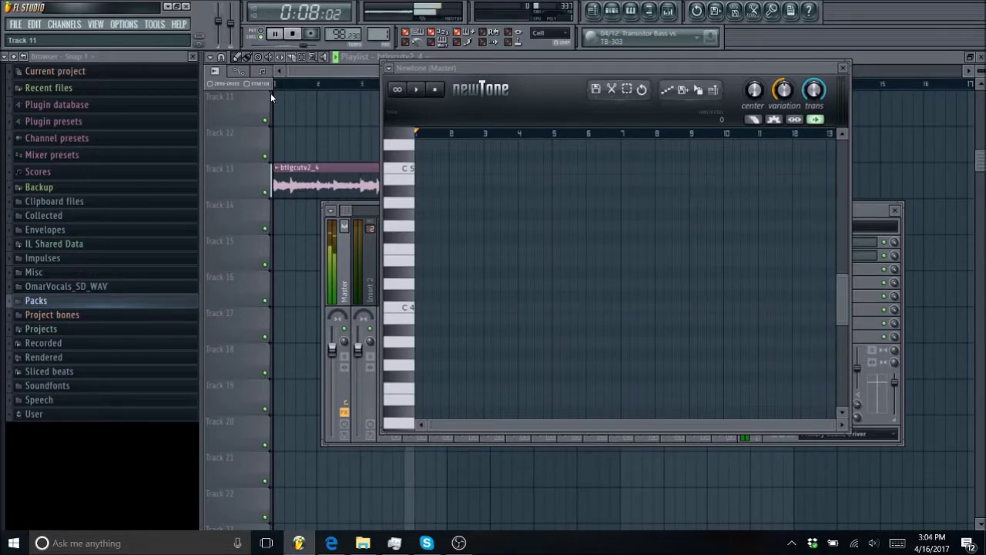
pyautogui.click(294, 34)
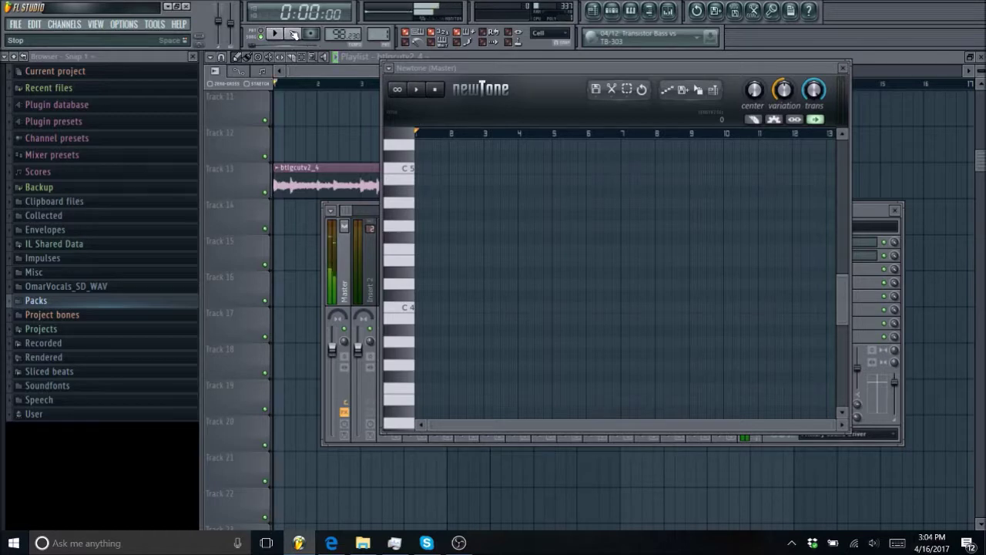
pyautogui.click(295, 186)
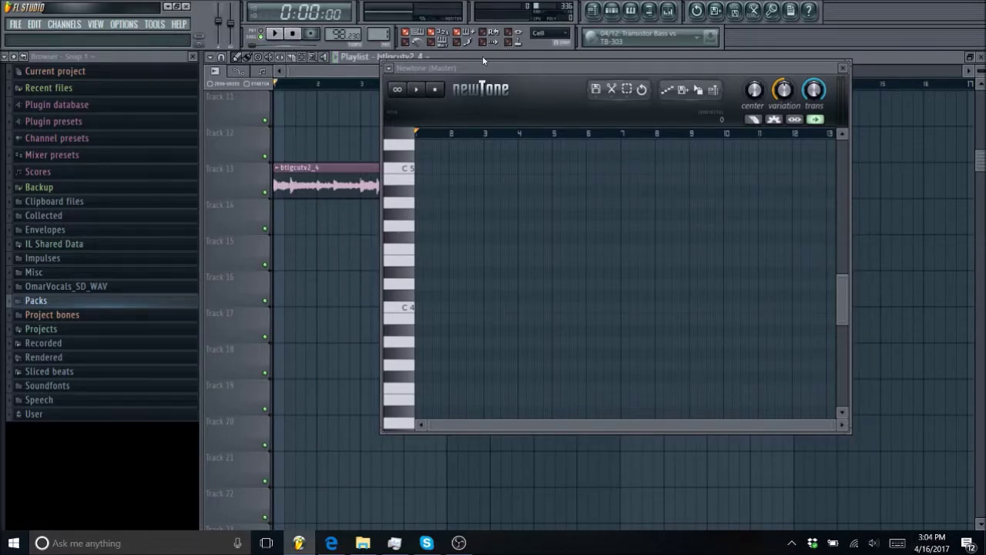
# - Extend the btlgcutv2_4 clip on Track 13 to eight bars, moving the Newtone window clear of it
pyautogui.moveTo(472, 66); pyautogui.dragTo(664, 87)
pyautogui.click(315, 184)
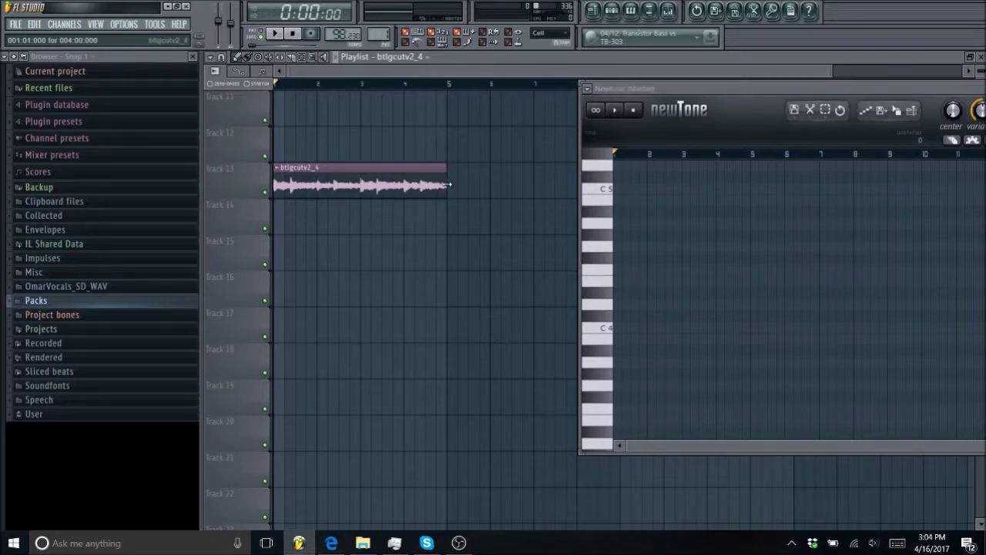
pyautogui.moveTo(448, 184); pyautogui.dragTo(621, 183)
pyautogui.moveTo(739, 86); pyautogui.dragTo(678, 354)
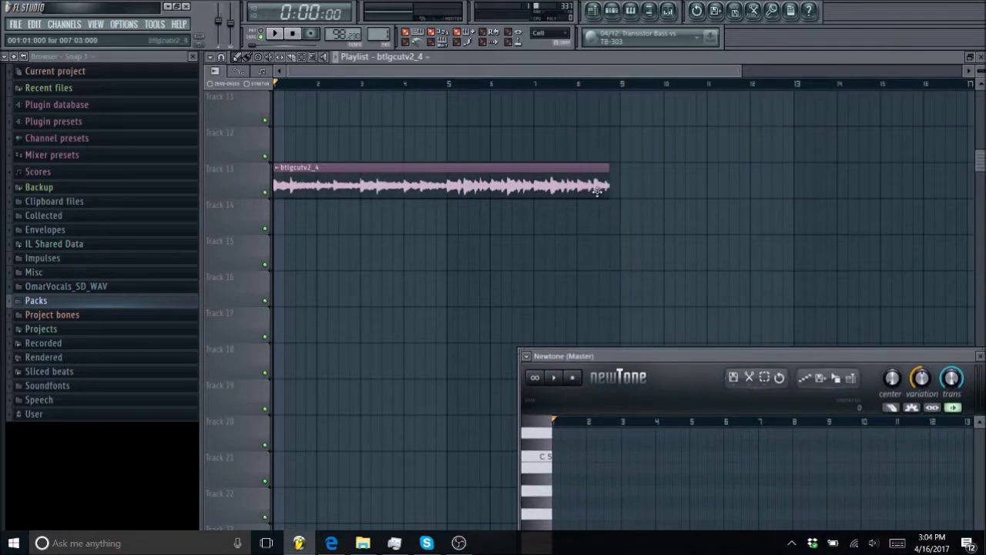
pyautogui.moveTo(609, 185); pyautogui.dragTo(619, 184)
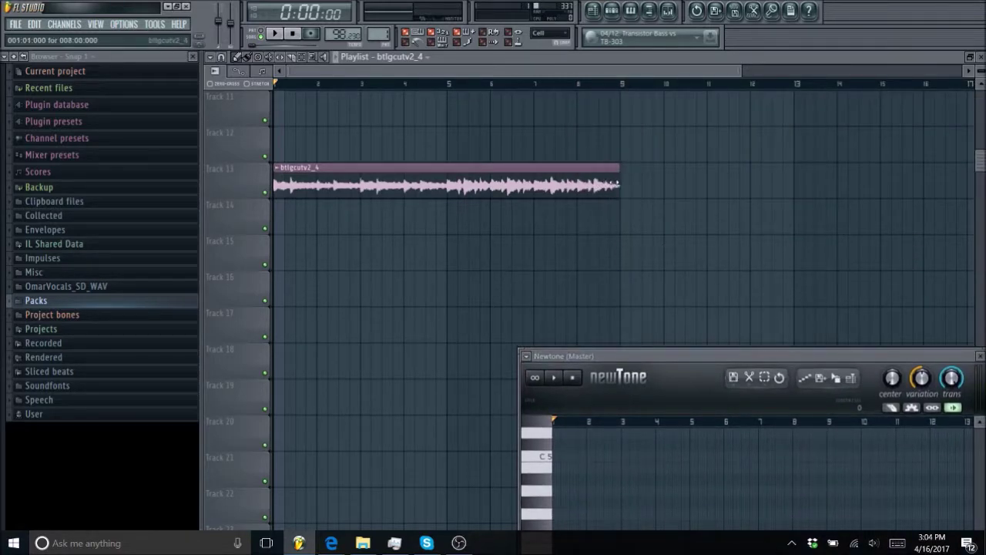
# - Audition the clip from bar 5 and shorten it back to four bars
pyautogui.click(452, 83)
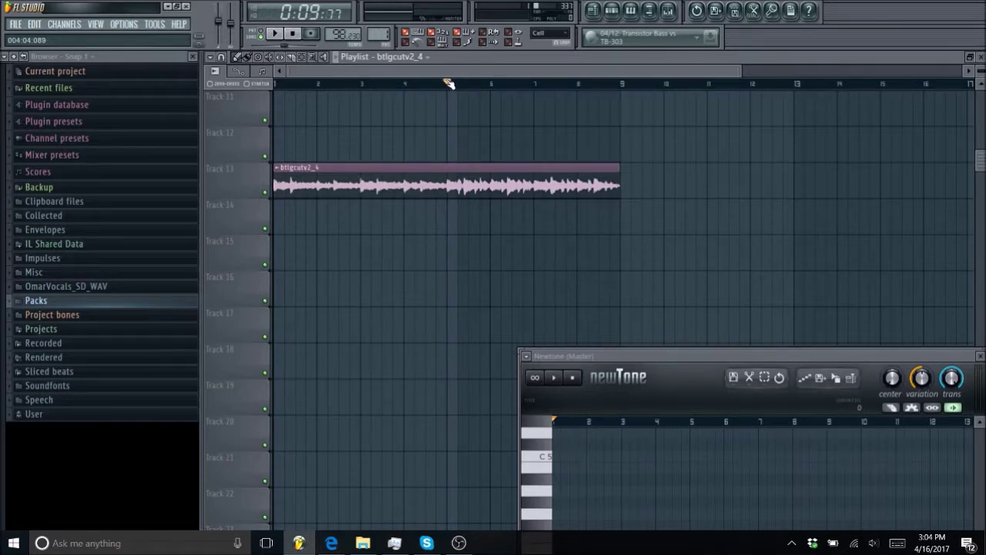
pyautogui.click(275, 35)
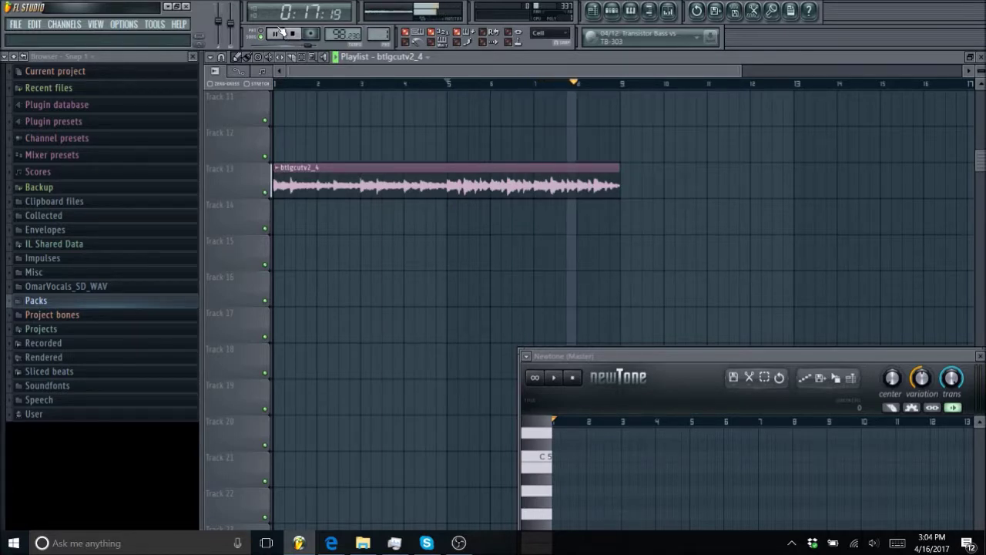
pyautogui.click(301, 34)
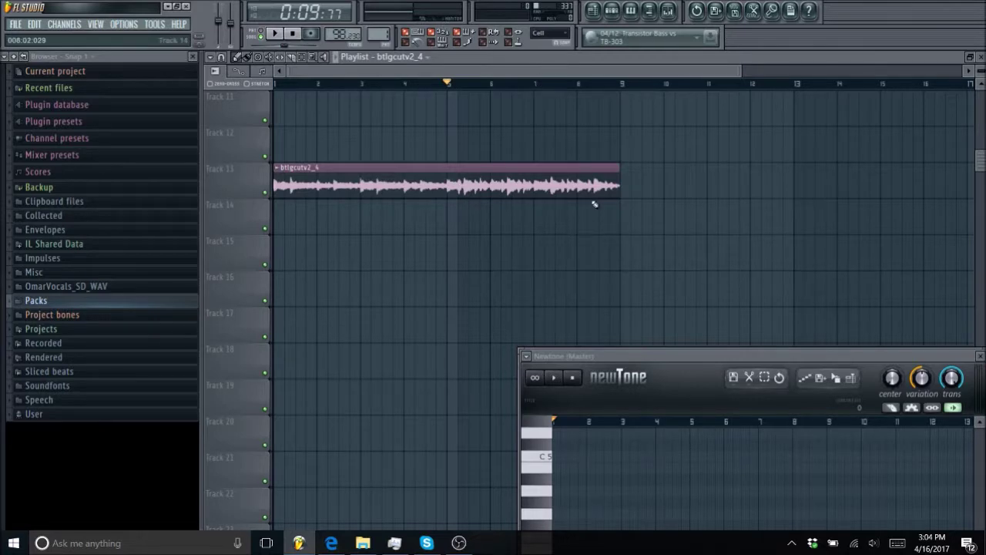
pyautogui.moveTo(618, 183); pyautogui.dragTo(447, 183)
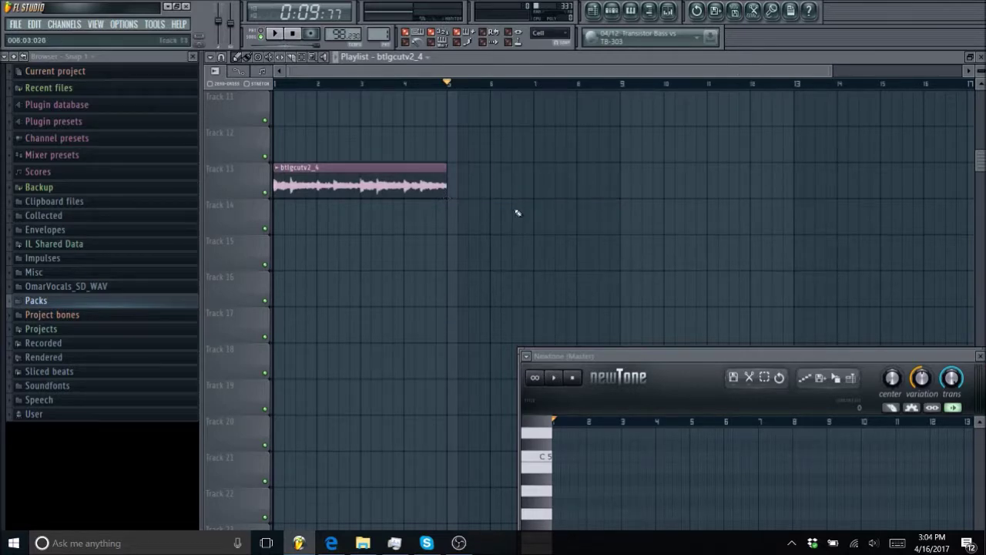
# - Load the btlgcutv2_4.wav waveform from its channel settings into Newtone to analyse its notes
pyautogui.moveTo(614, 356); pyautogui.dragTo(572, 121)
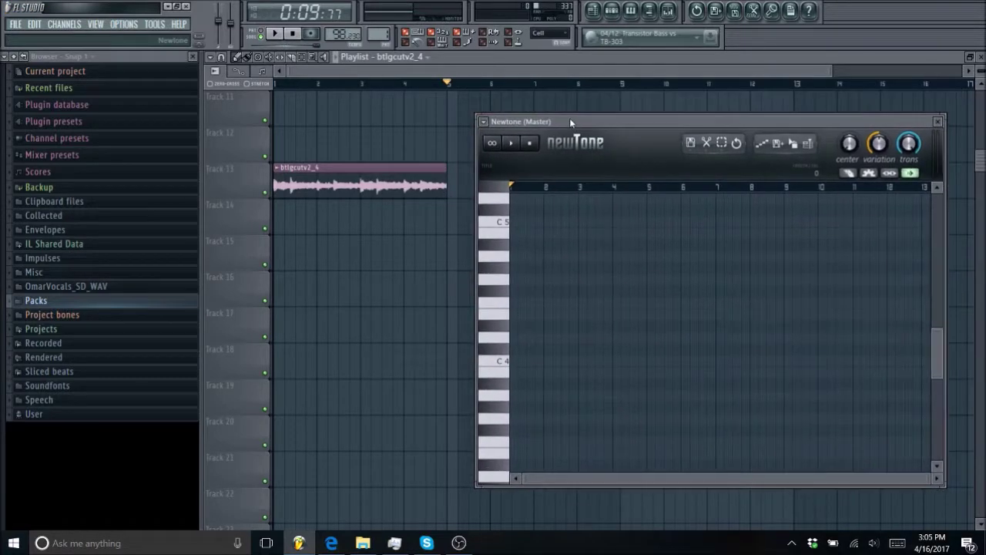
pyautogui.click(484, 121)
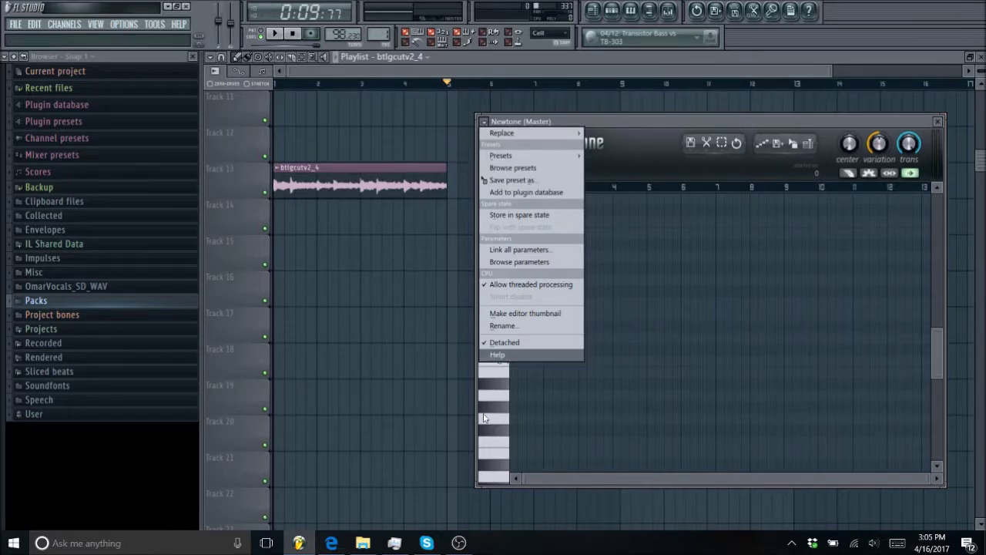
pyautogui.click(619, 121)
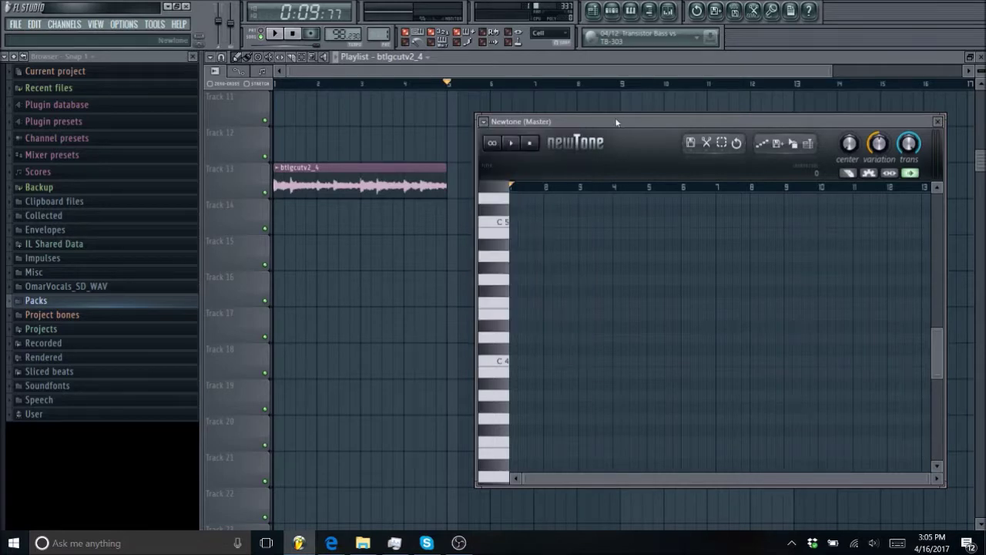
pyautogui.moveTo(608, 122); pyautogui.dragTo(640, 113)
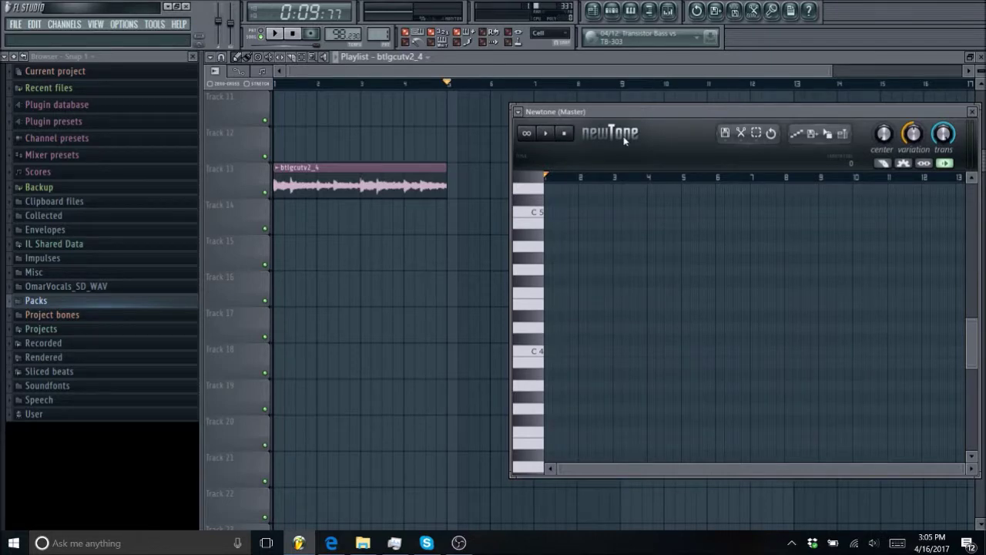
pyautogui.doubleClick(379, 184)
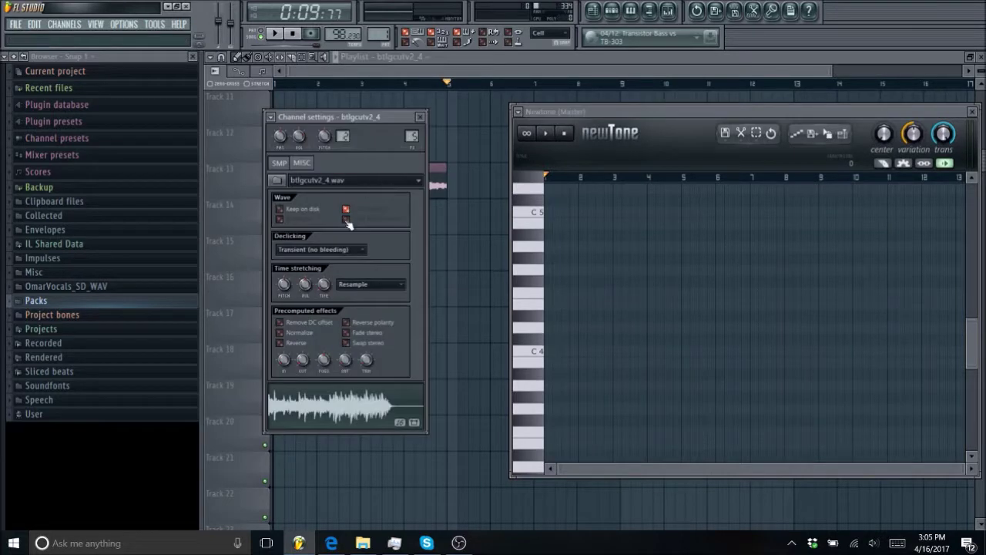
pyautogui.moveTo(307, 404); pyautogui.dragTo(624, 298)
pyautogui.click(293, 34)
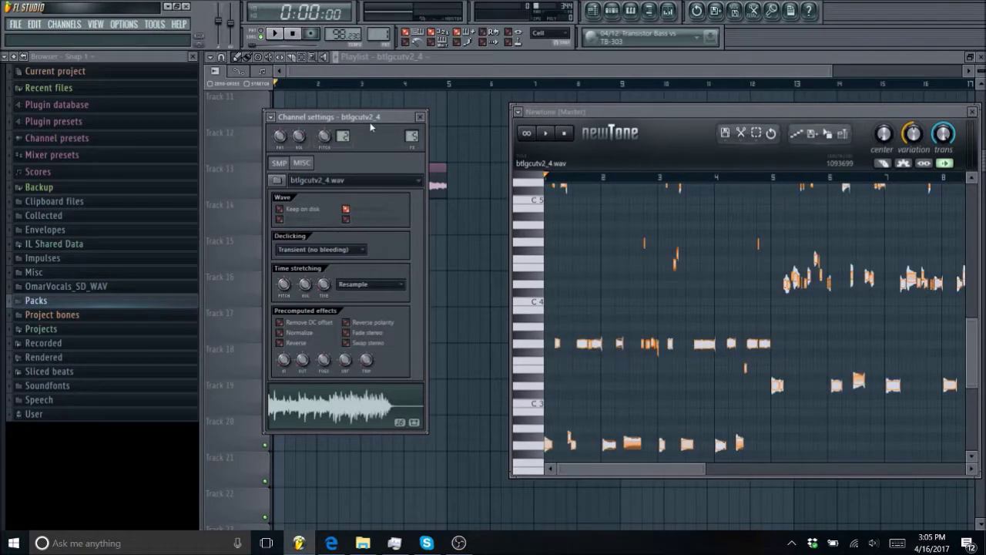
pyautogui.moveTo(602, 110); pyautogui.dragTo(533, 122)
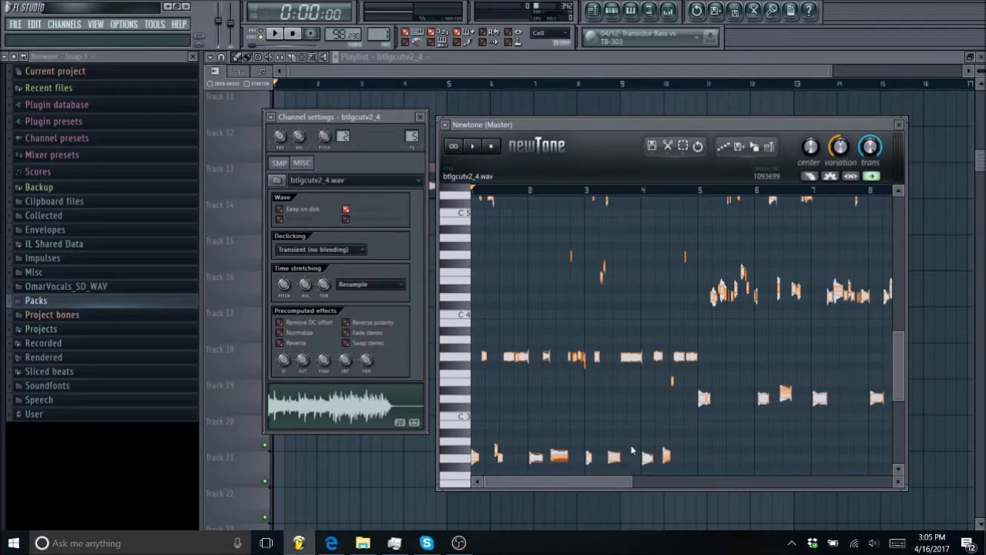
# - Close the sample's channel settings and show the step sequencer with its grid lengthened to 32 steps
pyautogui.click(612, 11)
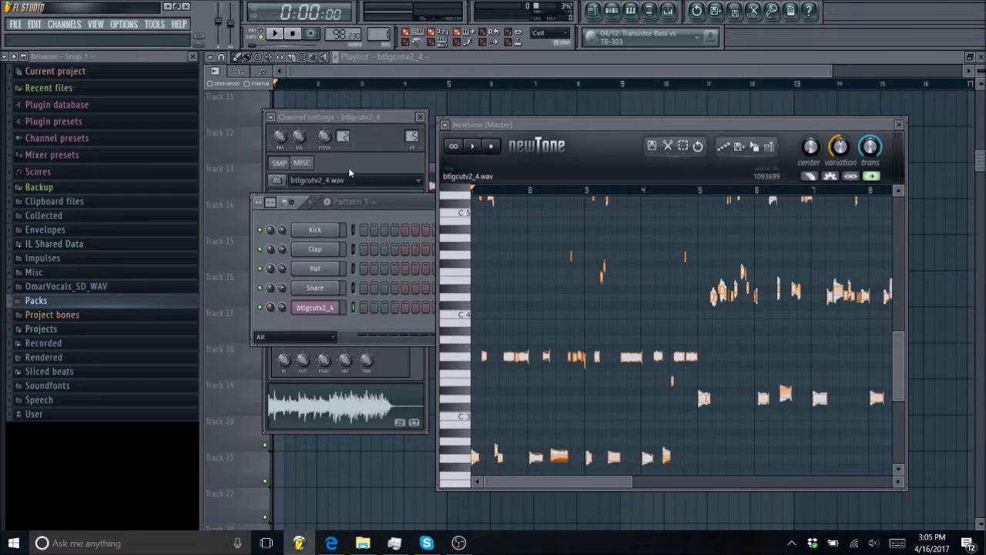
pyautogui.moveTo(393, 202); pyautogui.dragTo(384, 201)
pyautogui.moveTo(592, 126); pyautogui.dragTo(763, 114)
pyautogui.moveTo(382, 199); pyautogui.dragTo(408, 205)
pyautogui.click(477, 70)
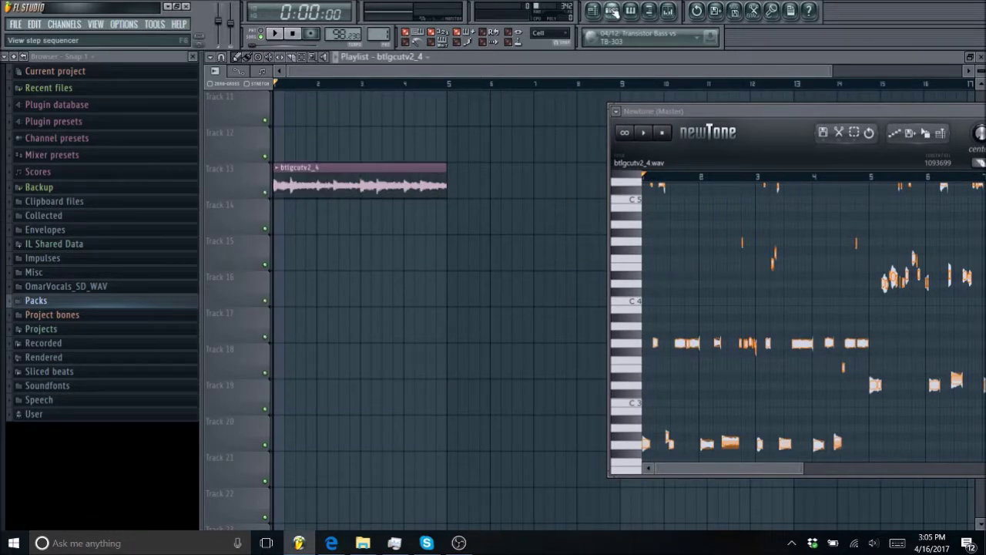
pyautogui.click(612, 9)
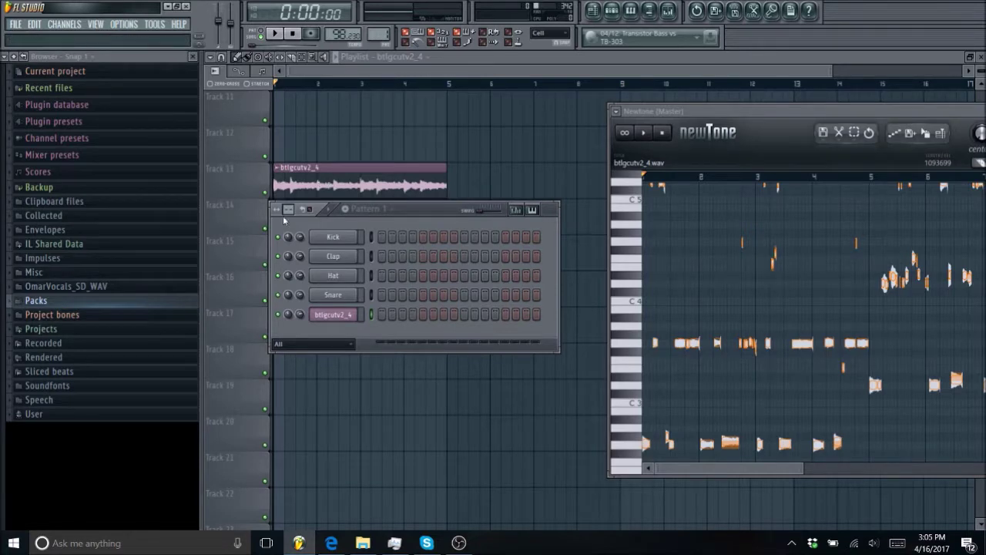
pyautogui.scroll(4, 287, 209)
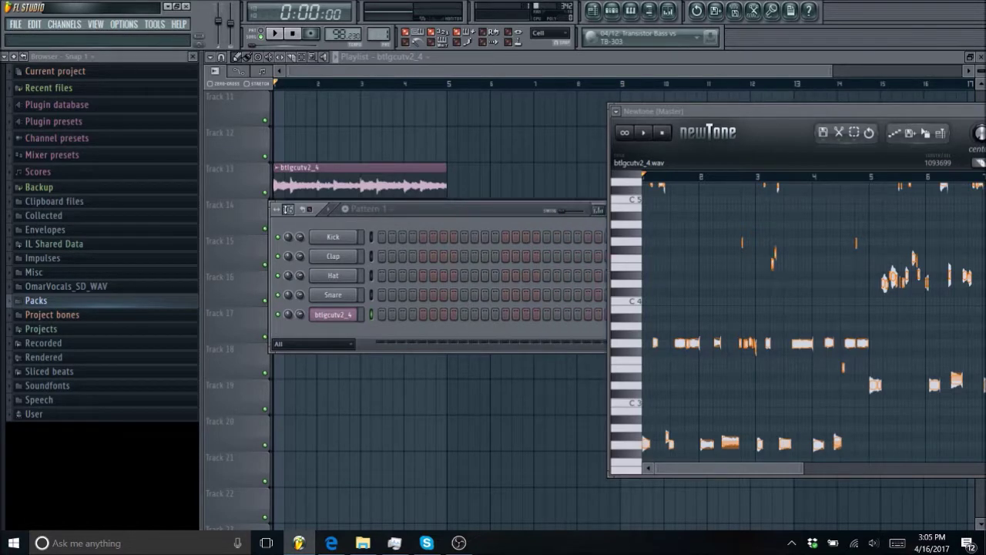
# - Close Newtone and place the step sequencer beneath the audio clip in the playlist
pyautogui.click(370, 209)
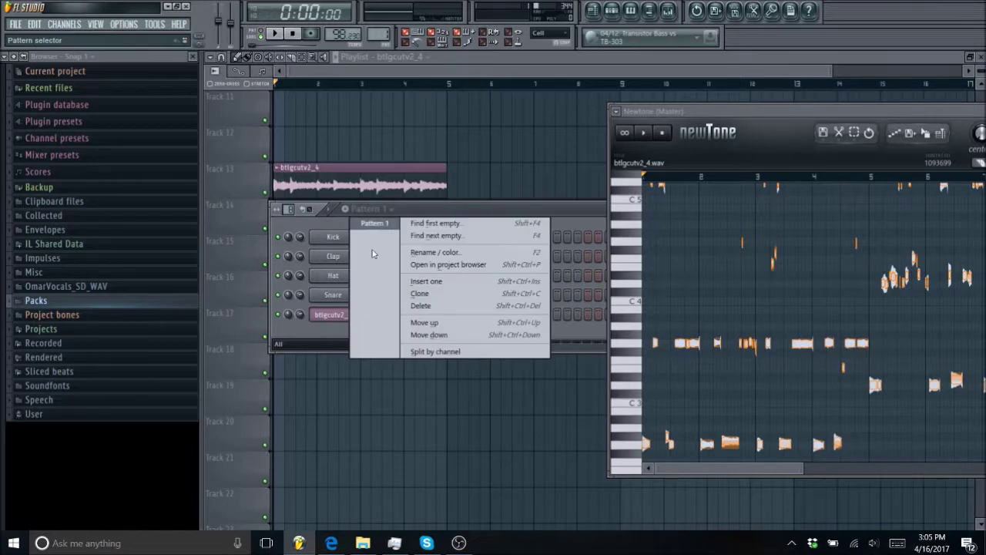
pyautogui.click(456, 210)
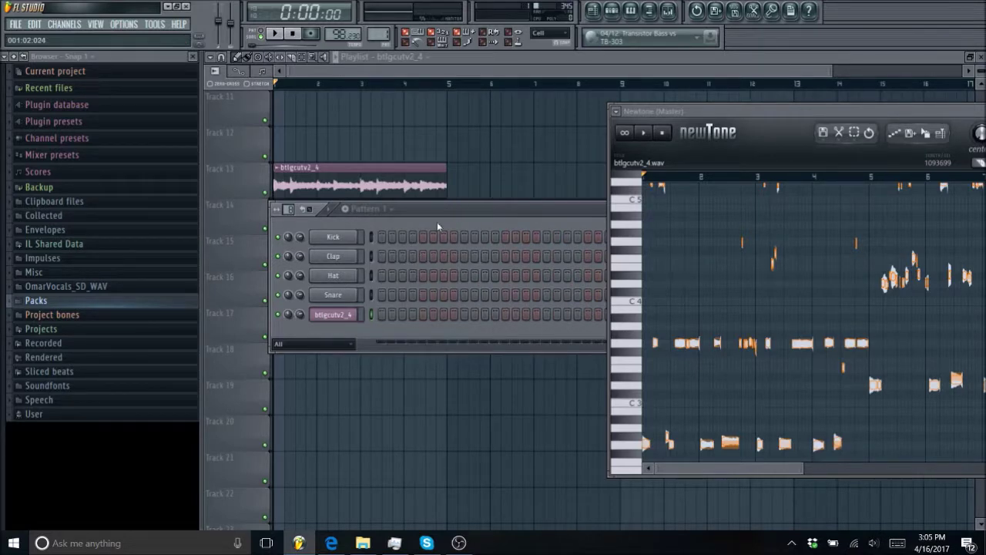
pyautogui.moveTo(442, 211); pyautogui.dragTo(400, 262)
pyautogui.moveTo(695, 111); pyautogui.dragTo(586, 121)
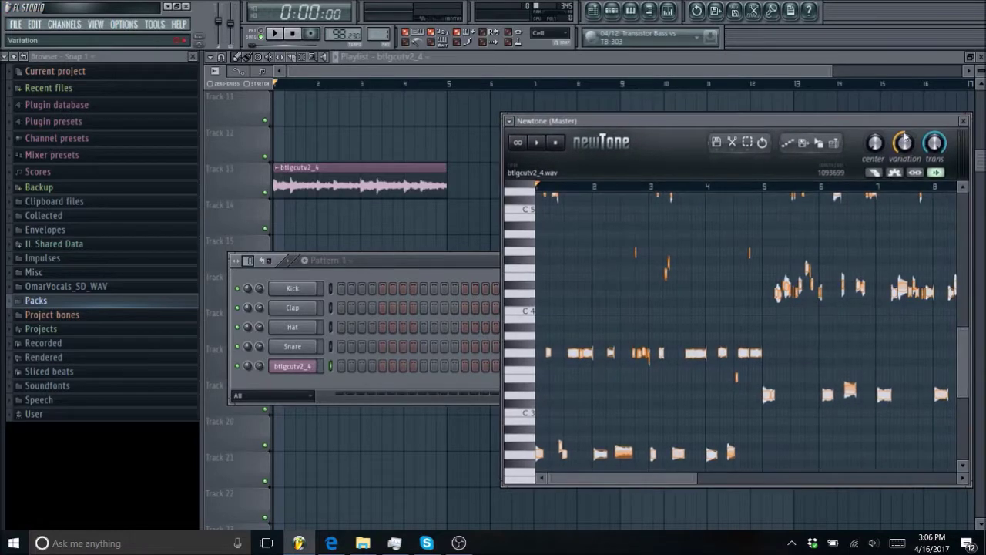
pyautogui.click(964, 122)
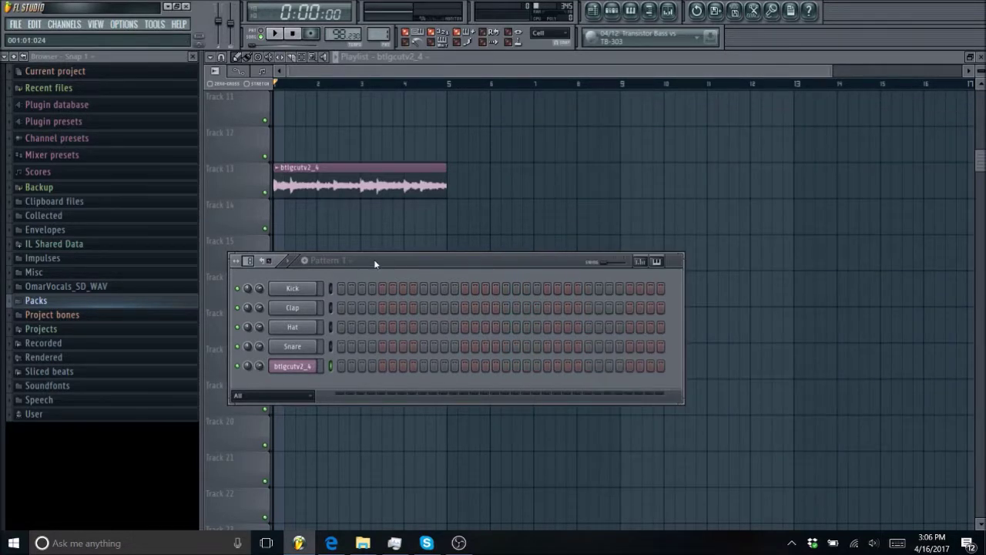
pyautogui.moveTo(374, 259); pyautogui.dragTo(493, 229)
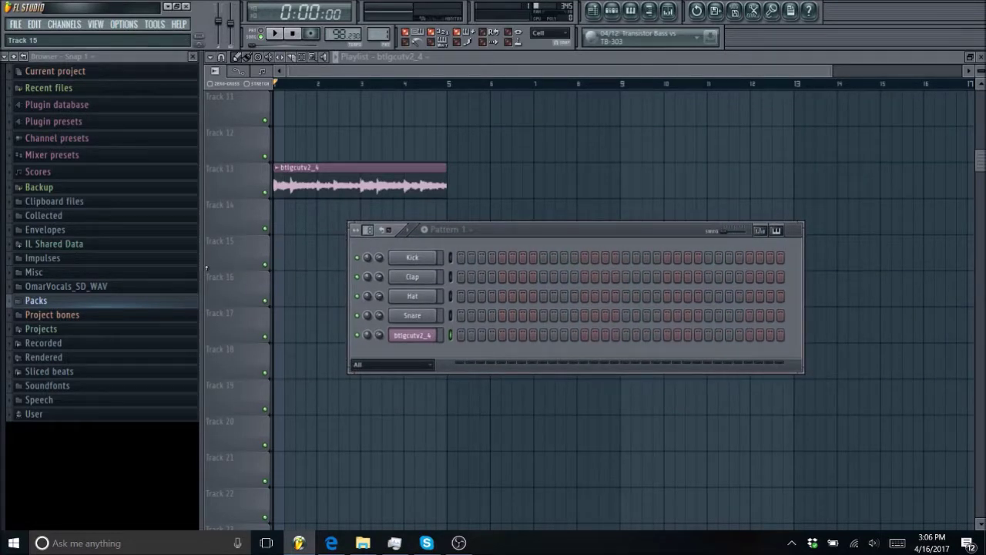
# - Expand the 808 sample folder of Cg3Audio.HoudiniDrums, inside CG3 in the Packs library
pyautogui.click(86, 302)
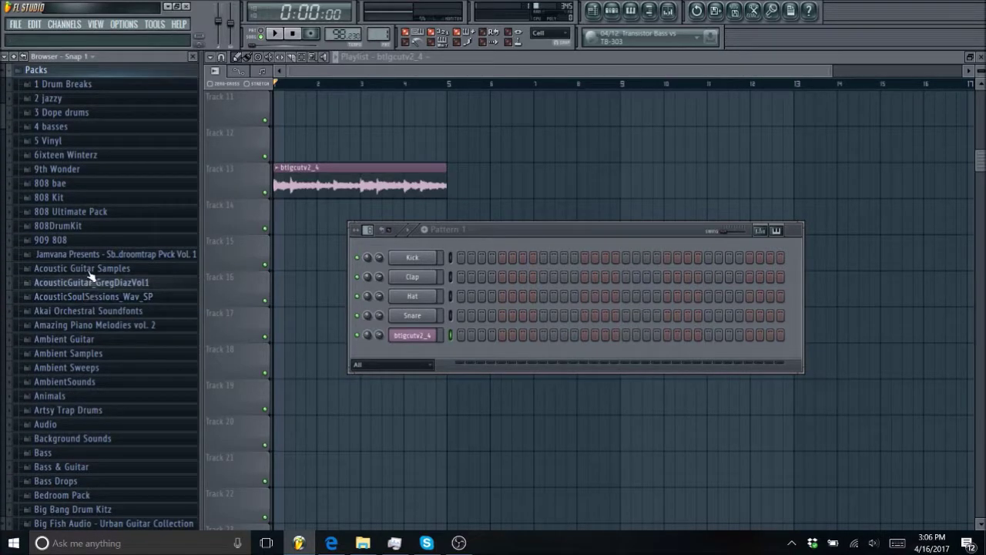
pyautogui.moveTo(3, 119); pyautogui.dragTo(2, 165)
pyautogui.click(43, 361)
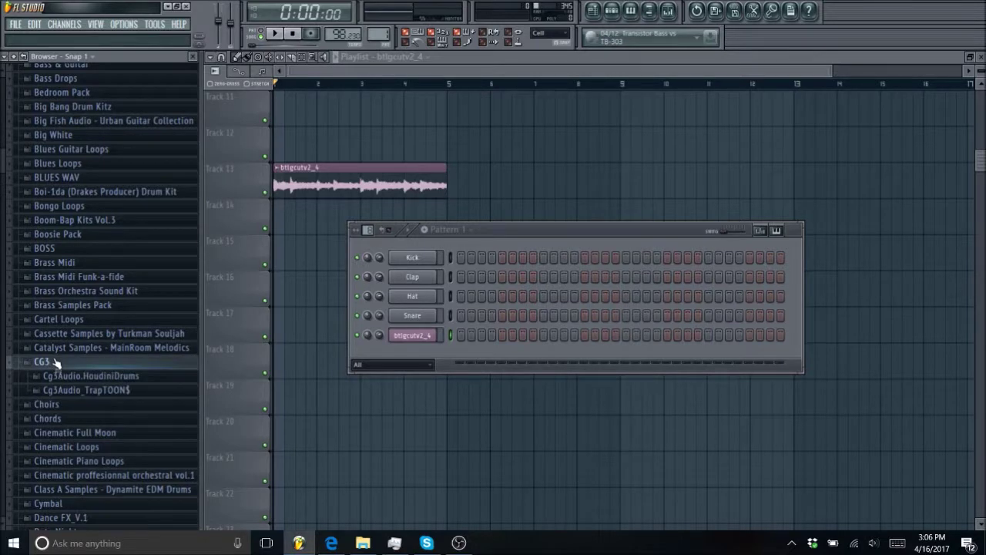
pyautogui.click(70, 375)
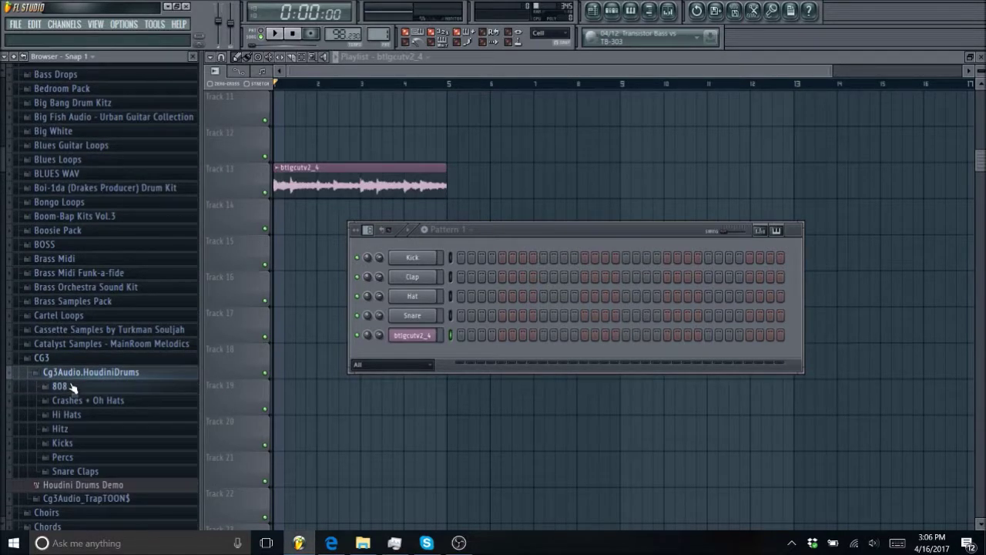
pyautogui.click(62, 386)
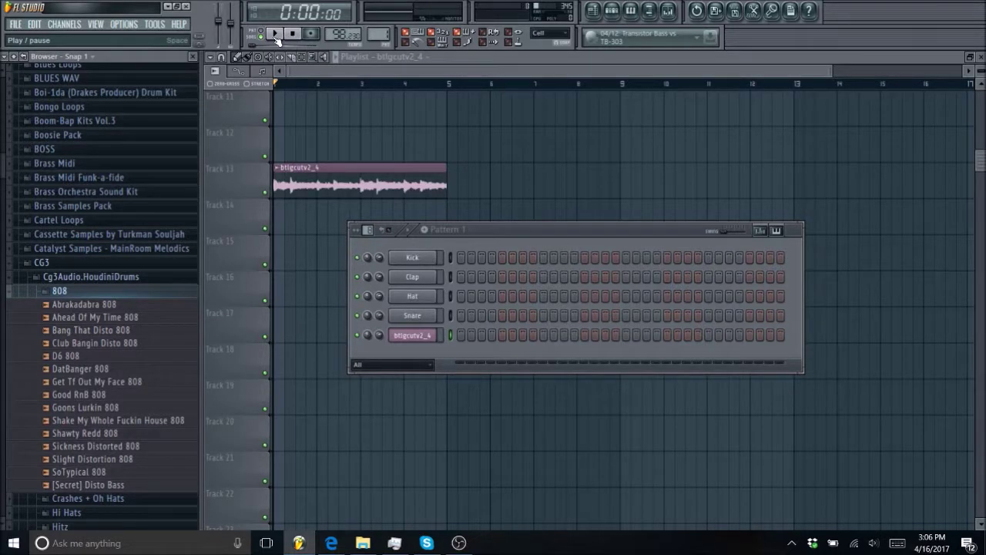
# - Play the loop while previewing the 808 samples from Ahead Of My Time 808 through D6 808, and stop playback
pyautogui.click(275, 35)
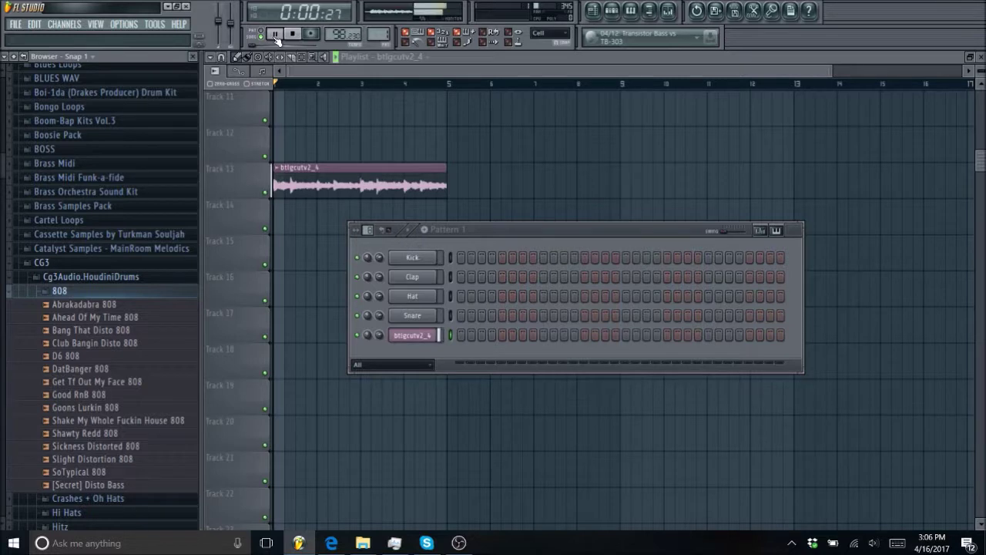
pyautogui.click(71, 316)
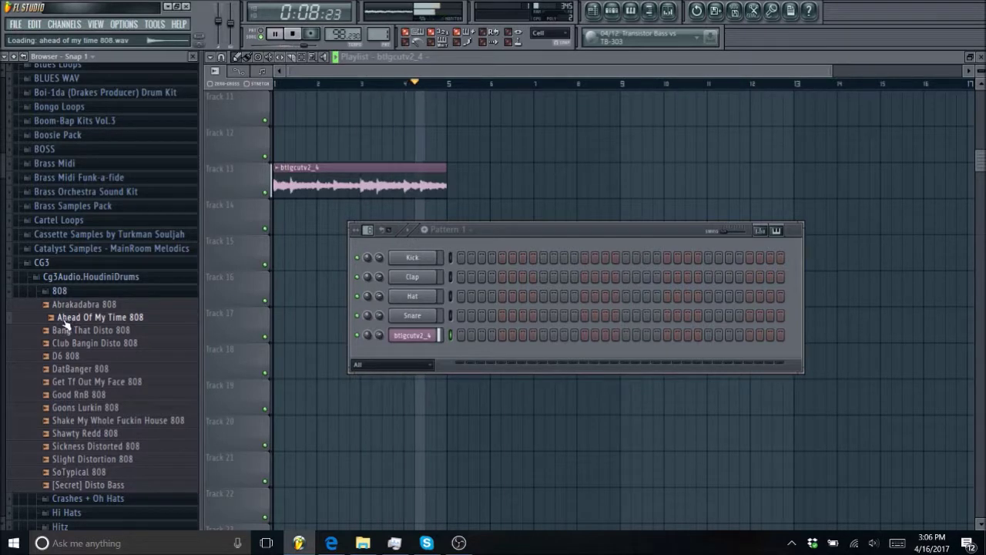
pyautogui.click(60, 333)
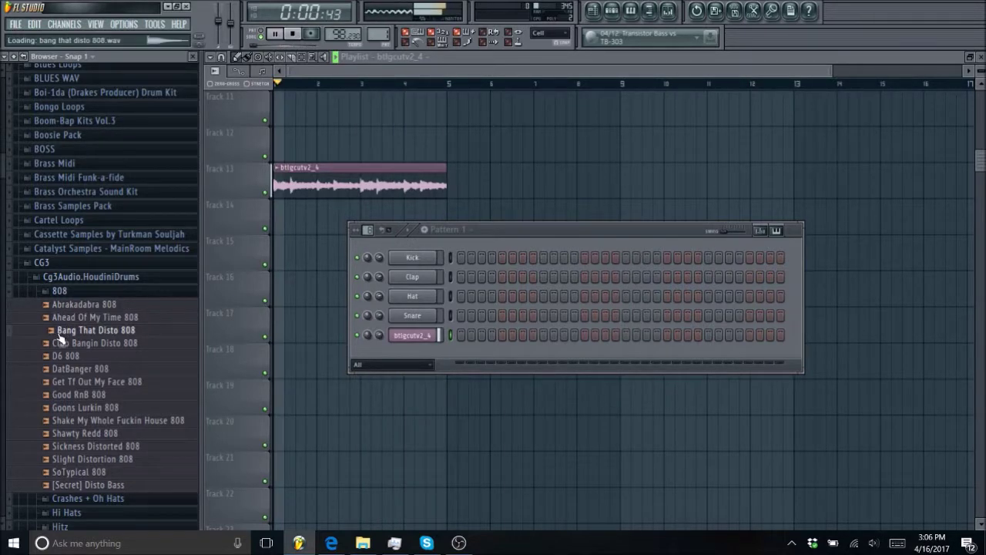
pyautogui.click(56, 344)
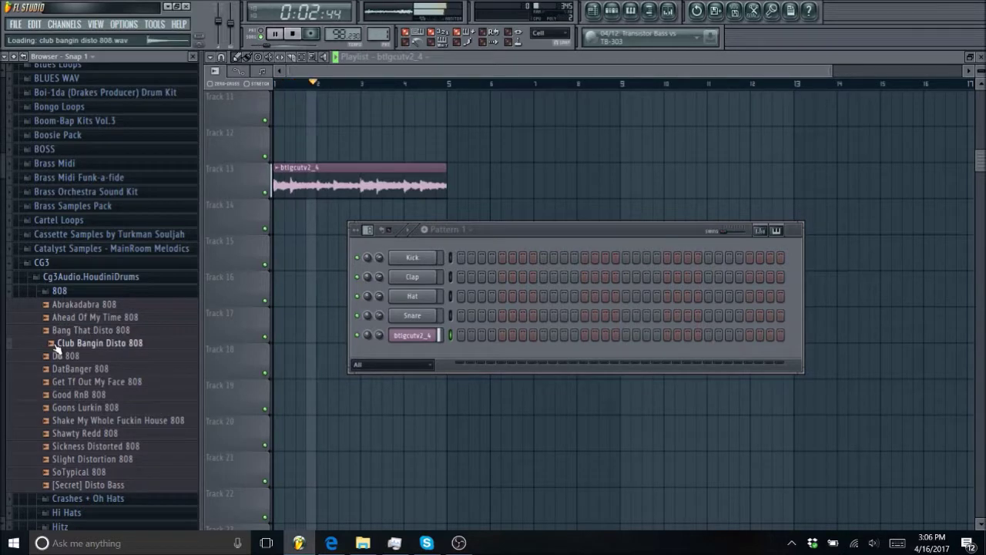
pyautogui.click(88, 358)
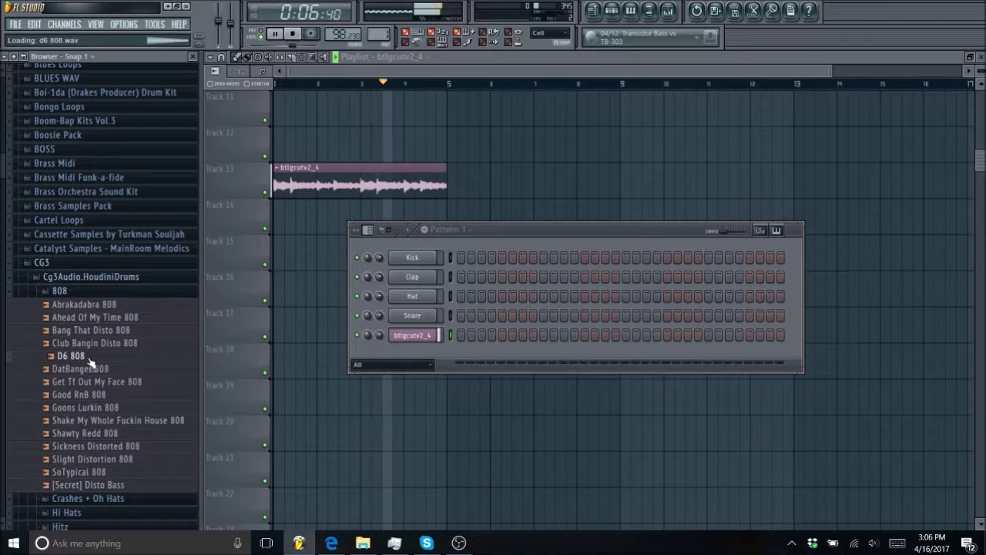
pyautogui.click(293, 35)
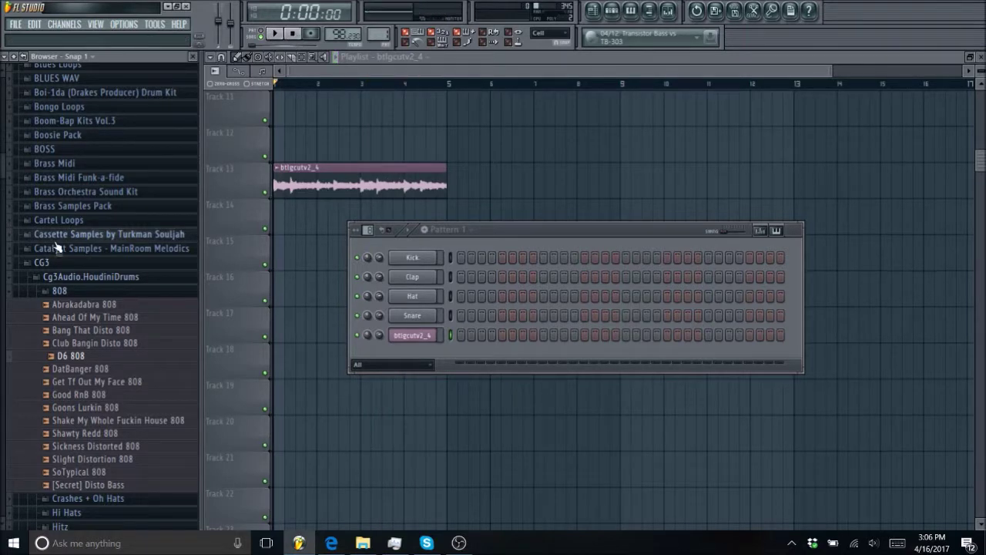
# - Add D6 808 as a new channel above the Kick and set it to cut itself
pyautogui.moveTo(68, 356); pyautogui.dragTo(412, 243)
pyautogui.click(496, 231)
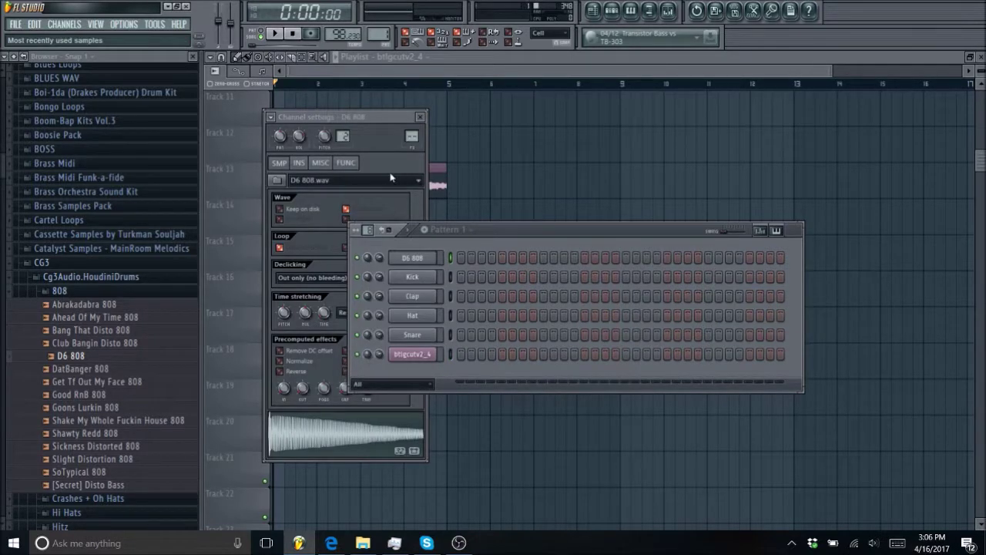
pyautogui.click(394, 183)
pyautogui.scroll(-2, 402, 160)
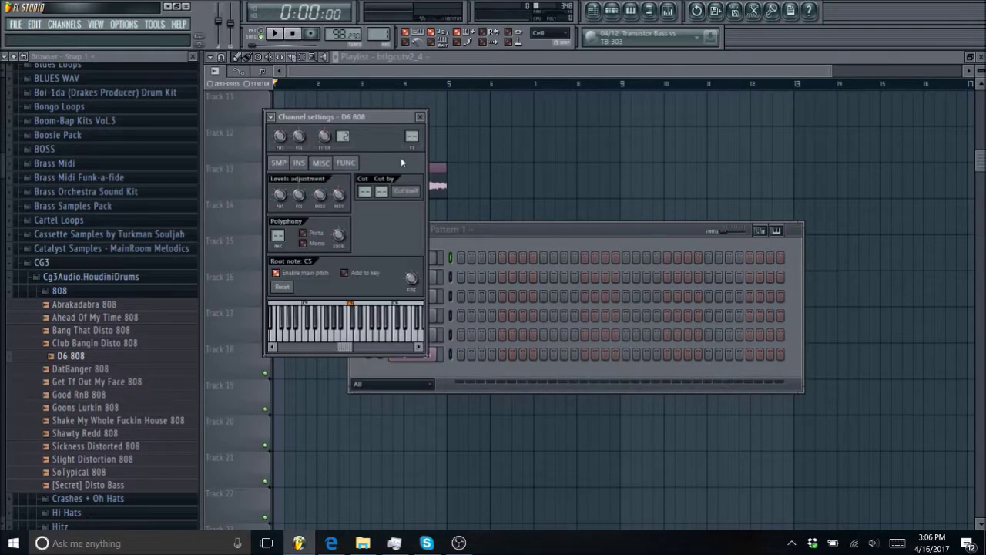
pyautogui.click(401, 191)
# - Load the D6 808 waveform from its channel settings into Edison and detect its pitch regions
pyautogui.scroll(-1, 401, 169)
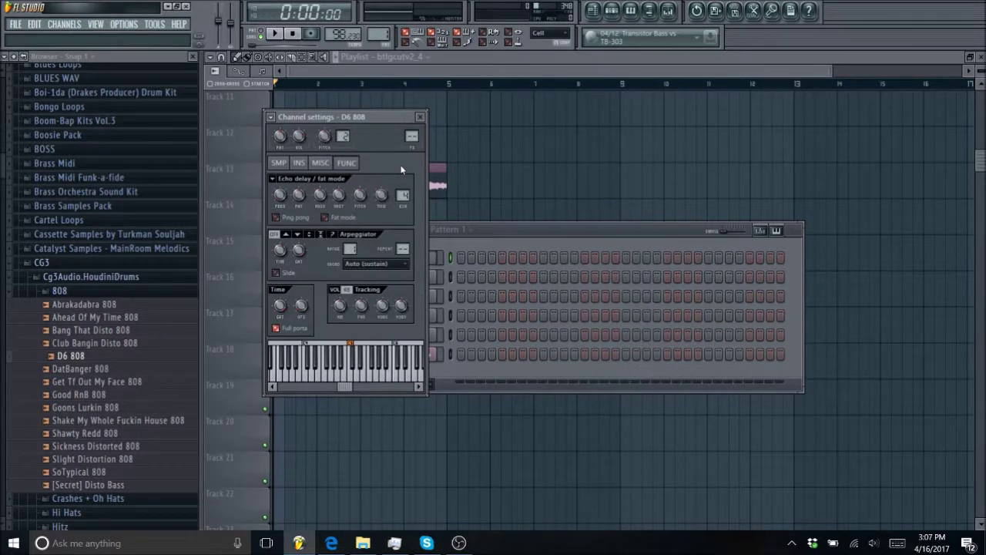
pyautogui.scroll(-1, 401, 169)
pyautogui.rightClick(322, 425)
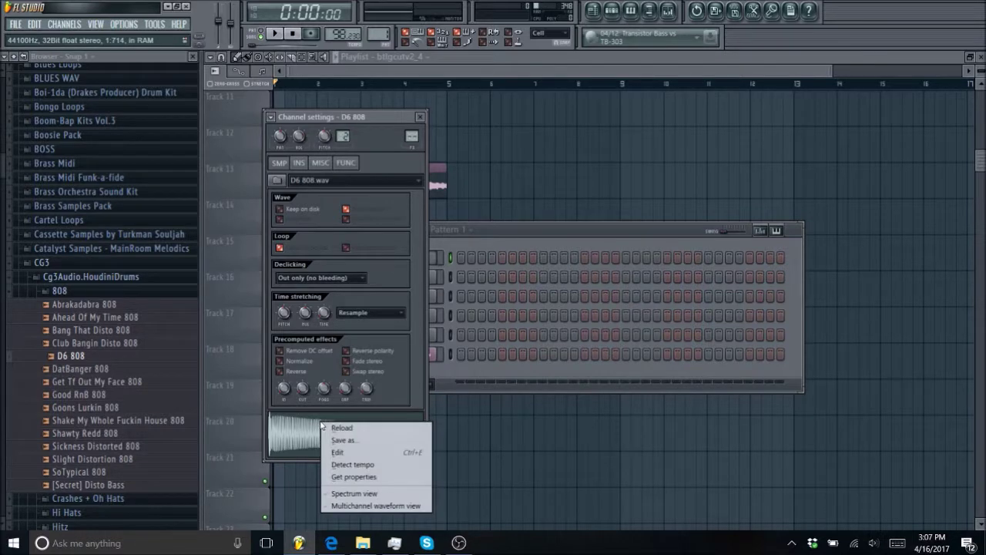
pyautogui.click(346, 455)
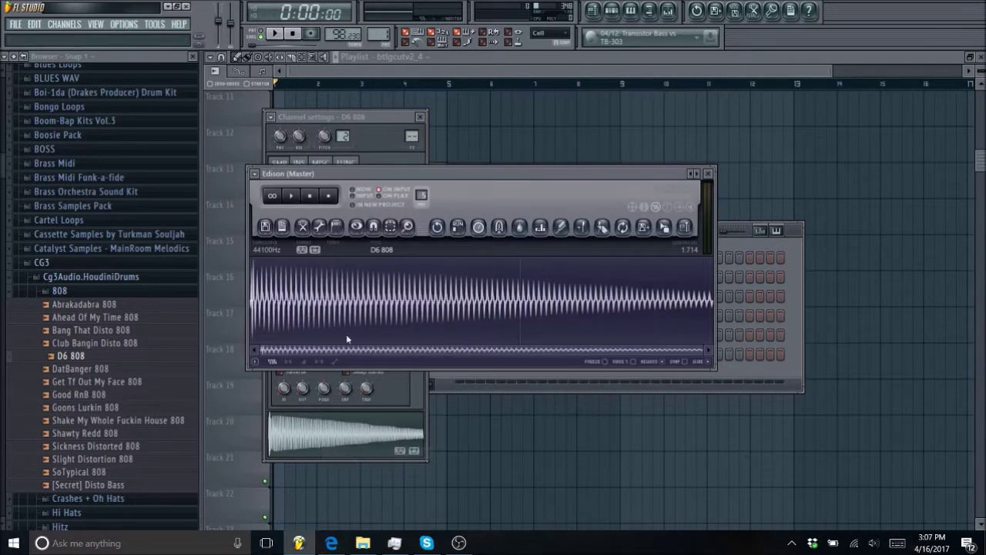
pyautogui.rightClick(356, 284)
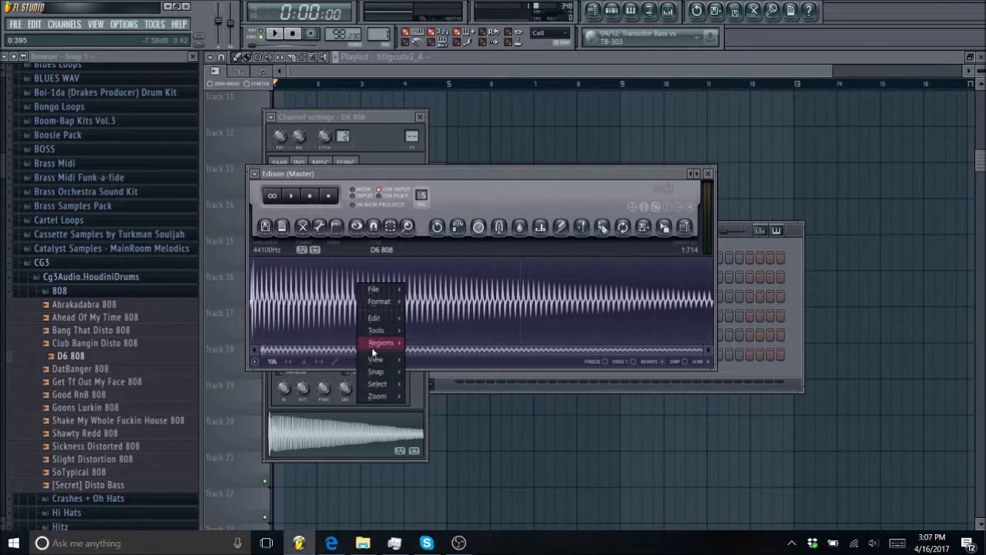
pyautogui.moveTo(371, 344)
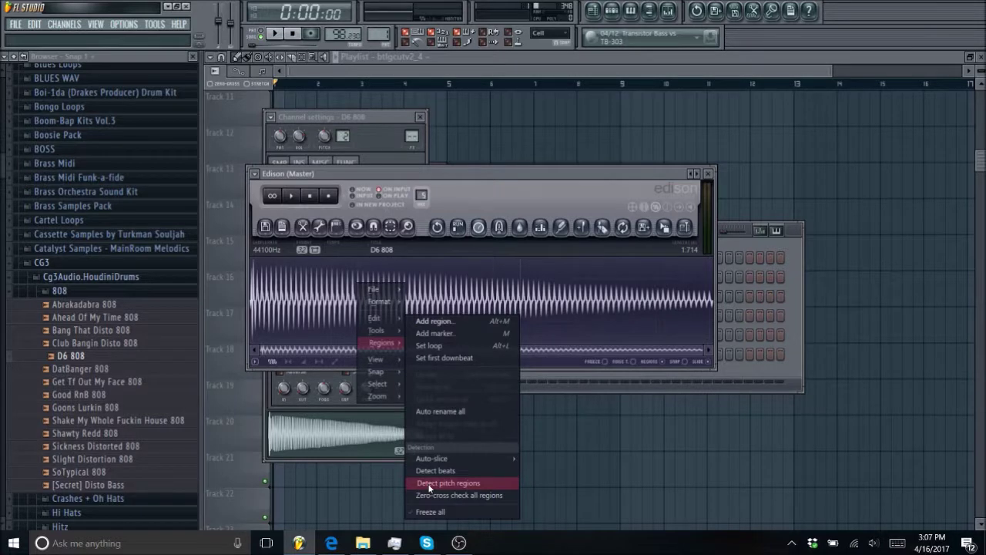
pyautogui.click(429, 485)
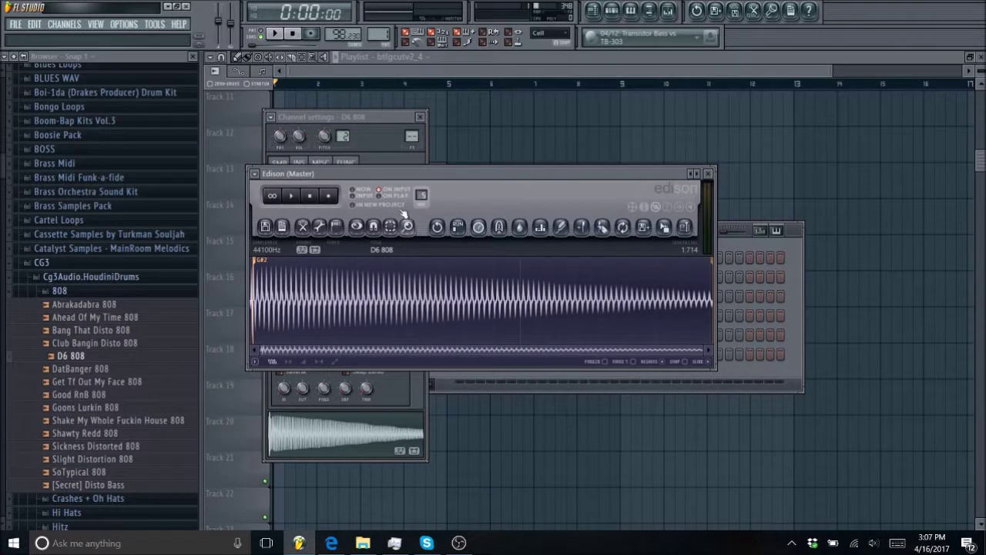
# - Close Edison, set the D6 808 channel's root note to G#4, and return to the step sequencer
pyautogui.click(708, 174)
pyautogui.click(299, 163)
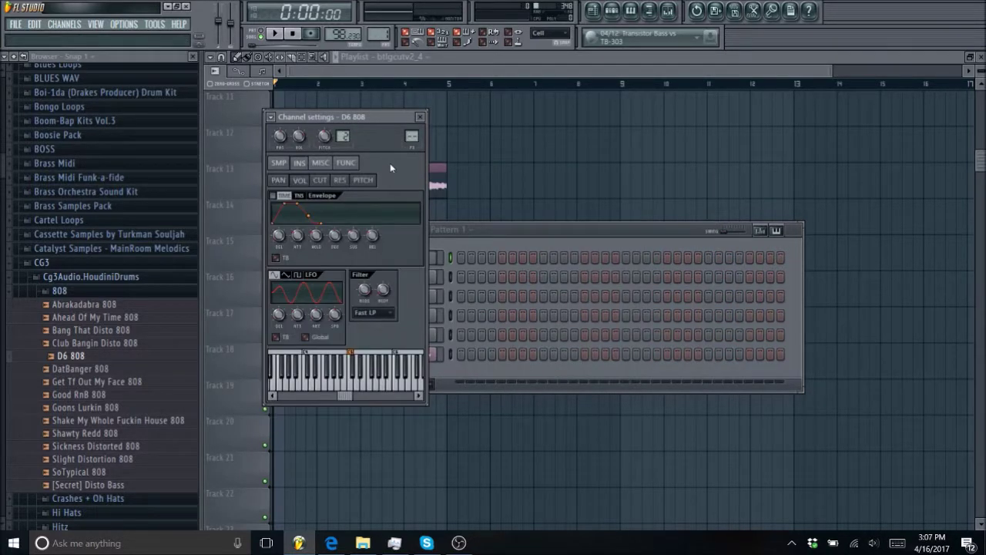
pyautogui.scroll(-1, 391, 168)
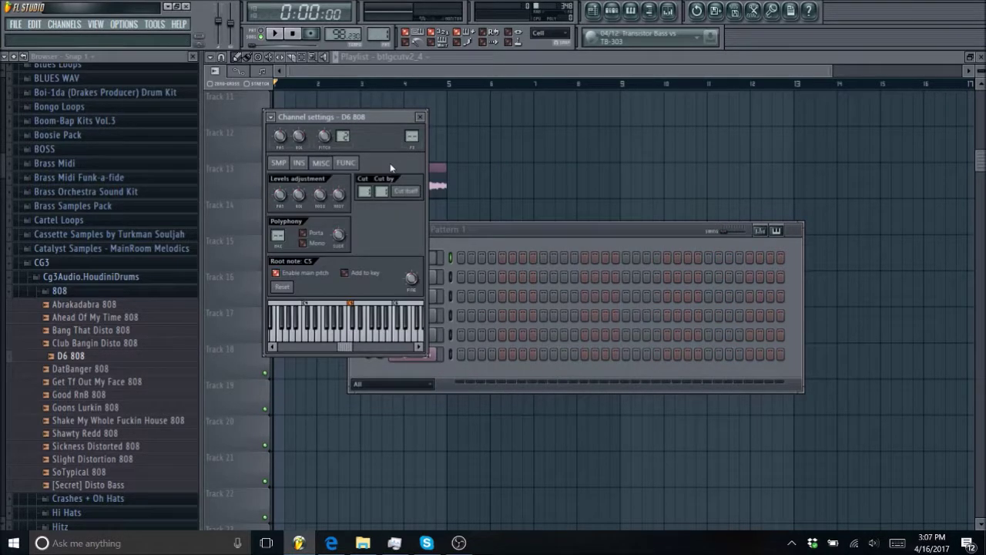
pyautogui.rightClick(335, 307)
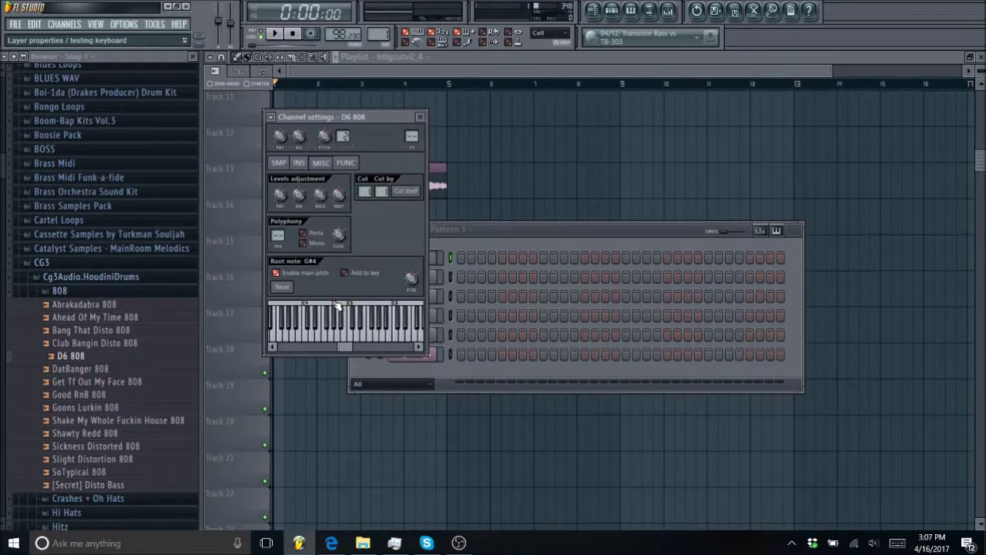
pyautogui.click(651, 72)
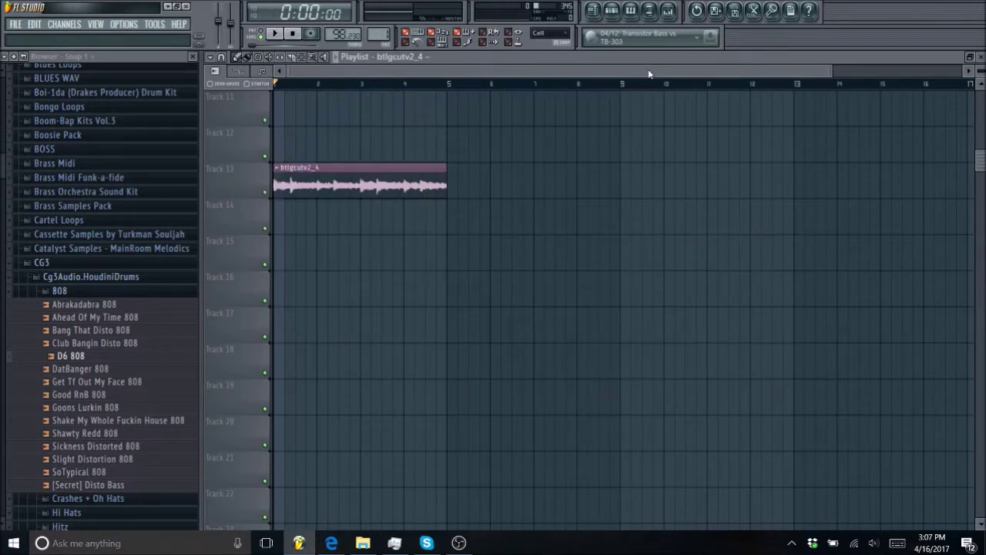
pyautogui.click(611, 11)
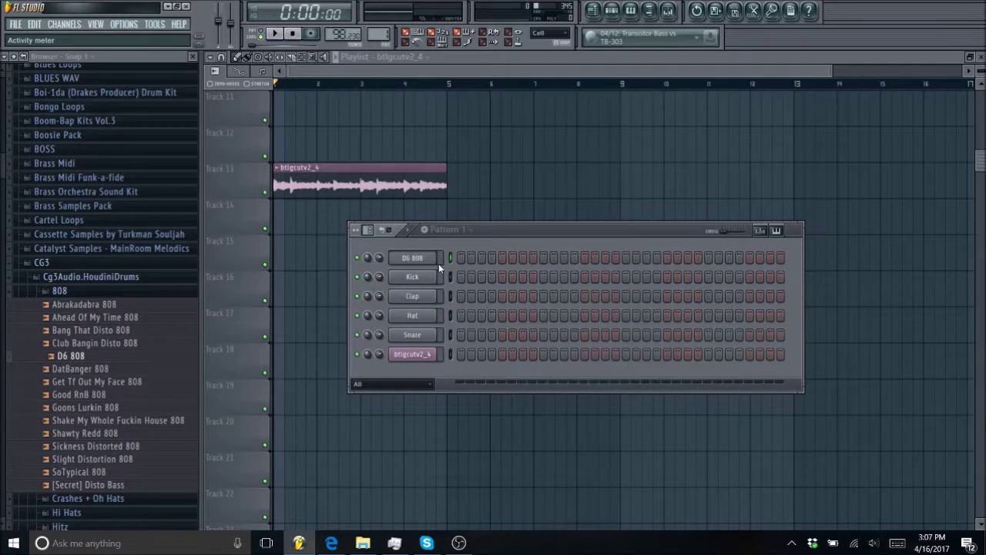
# - Open Newtone from the Master mixer track and examine the lowest notes at the start of btlgcutv2_4.wav
pyautogui.click(669, 12)
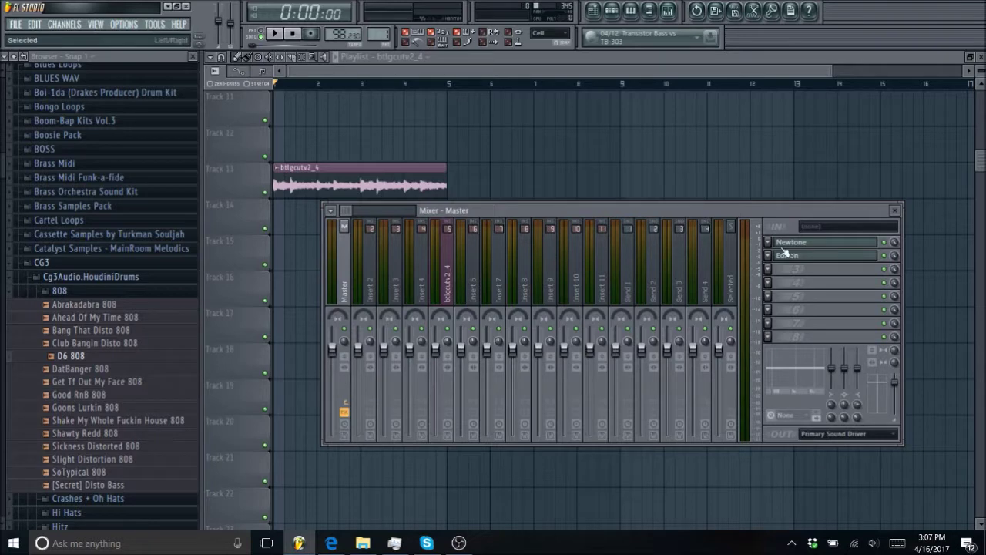
pyautogui.click(827, 248)
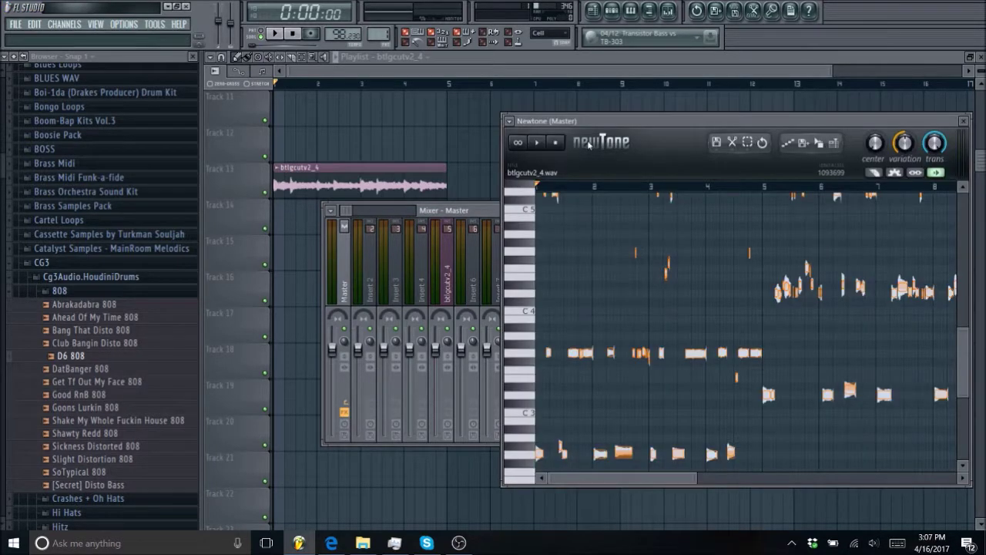
pyautogui.moveTo(637, 134); pyautogui.dragTo(503, 100)
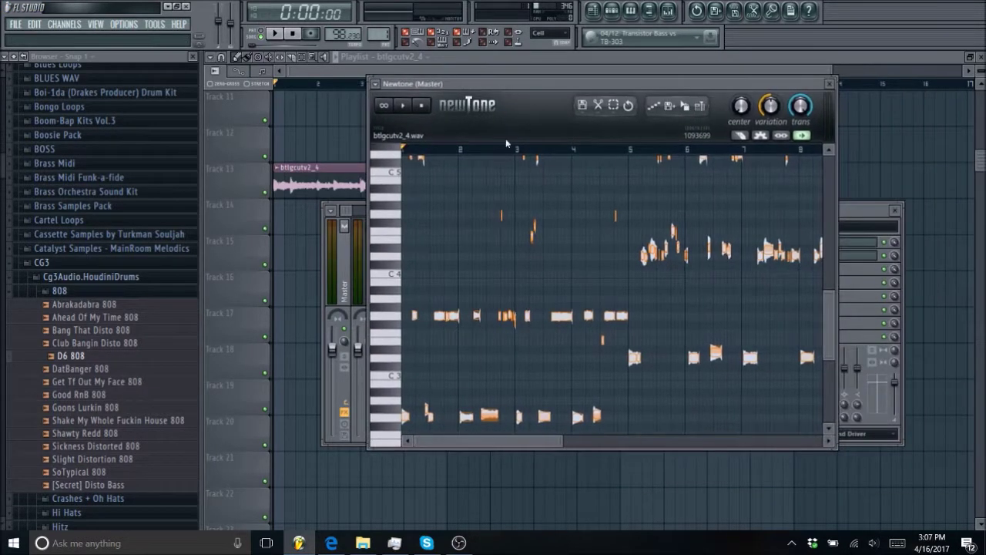
pyautogui.scroll(-3, 622, 193)
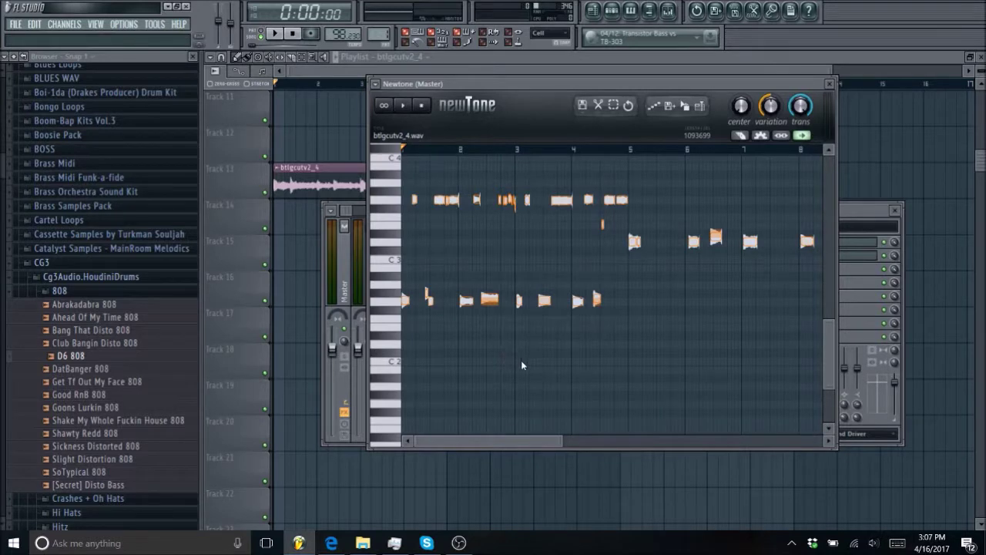
pyautogui.moveTo(563, 443); pyautogui.dragTo(426, 444)
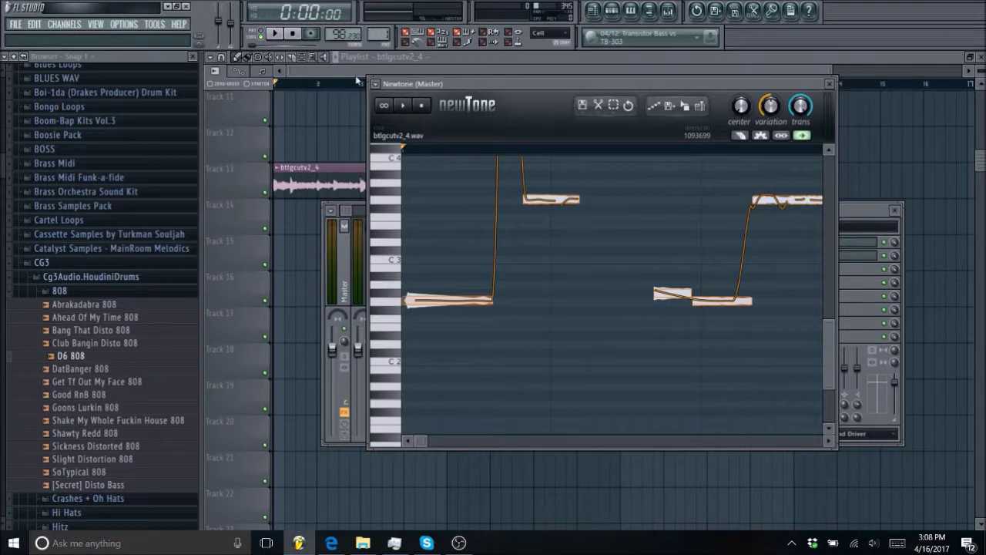
# - Play btlgcutv2_4.wav in Newtone to follow its bass notes through the bars, and close the analysis
pyautogui.click(402, 105)
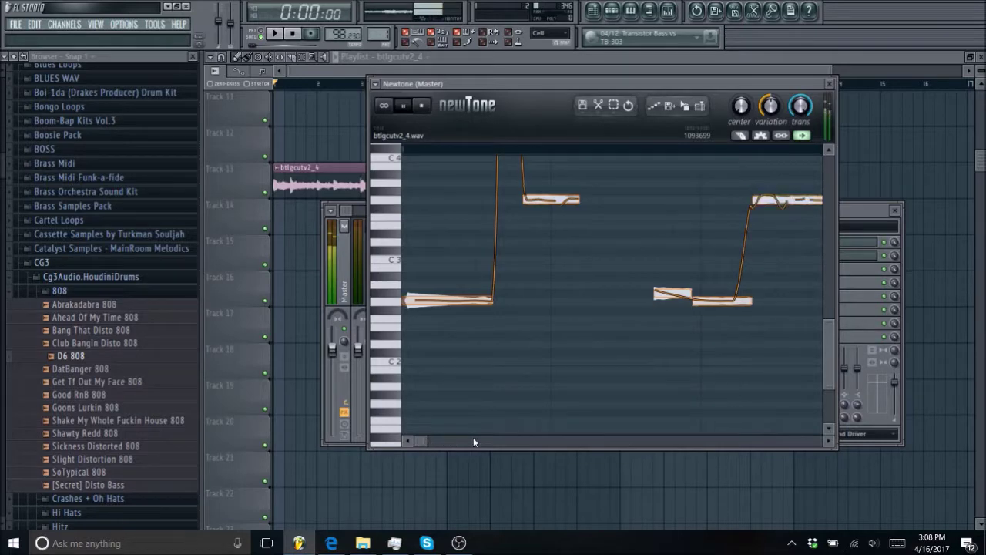
pyautogui.moveTo(447, 440); pyautogui.dragTo(493, 440)
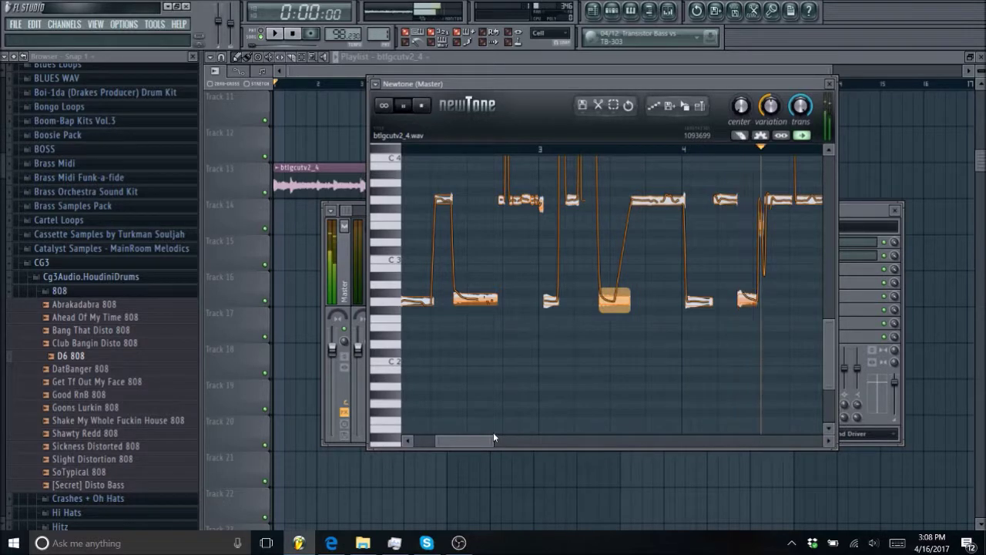
pyautogui.click(423, 111)
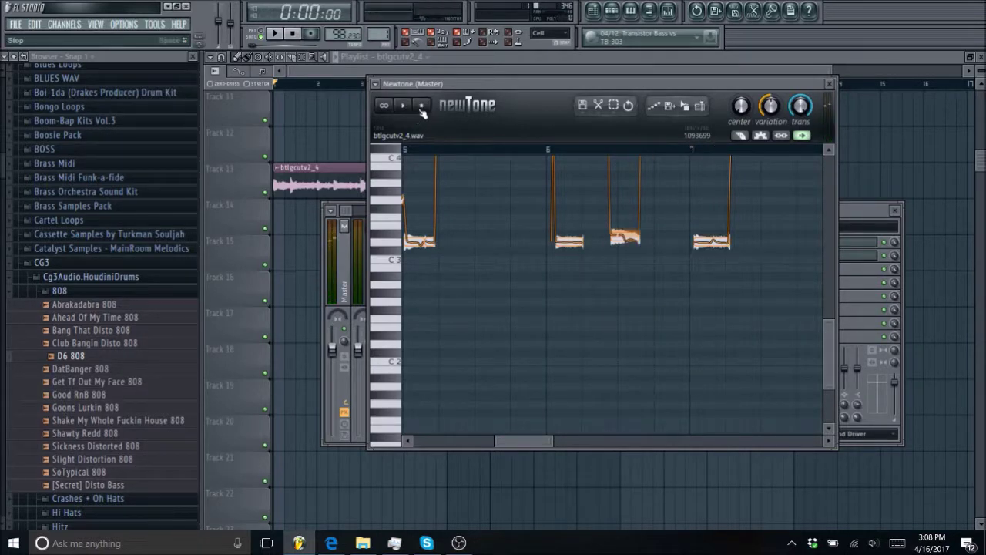
pyautogui.click(327, 181)
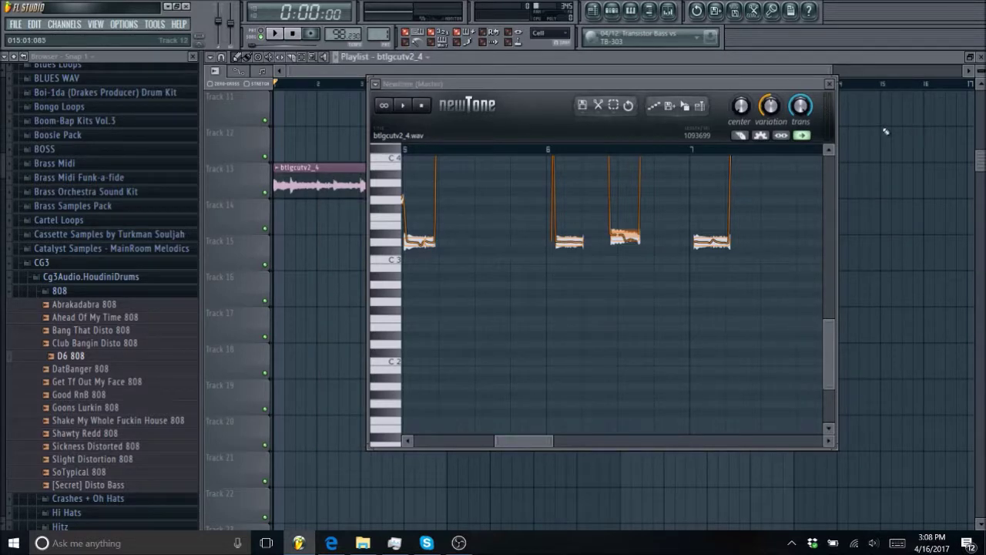
pyautogui.click(831, 83)
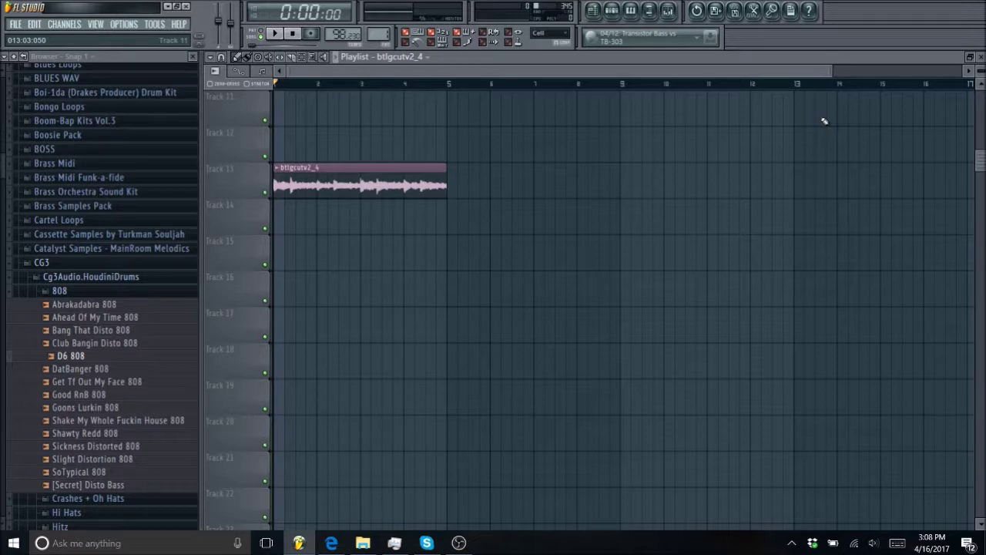
# - Reopen Newtone from the Master mixer track, examine the lowest notes at the start of btlgcutv2_4.wav, and close it
pyautogui.click(667, 10)
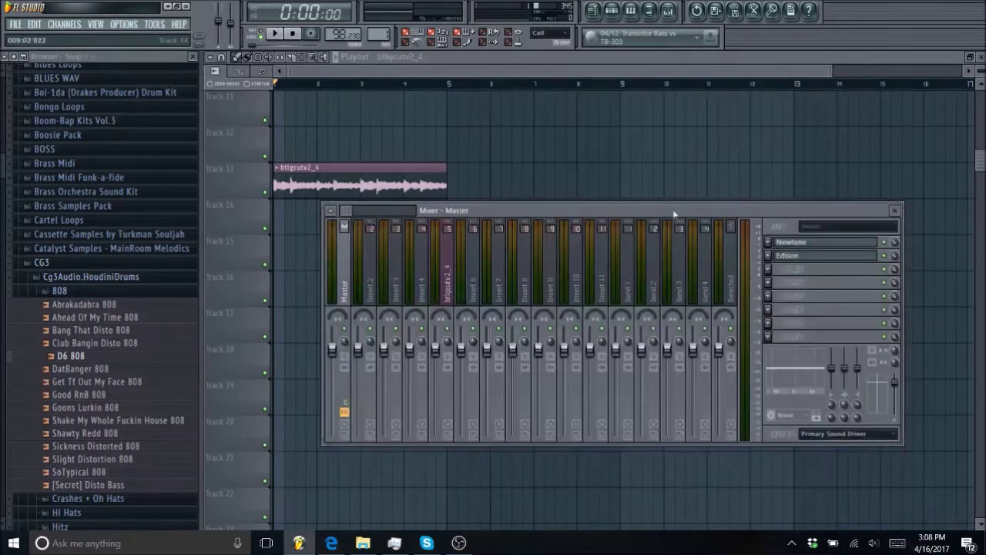
pyautogui.click(805, 240)
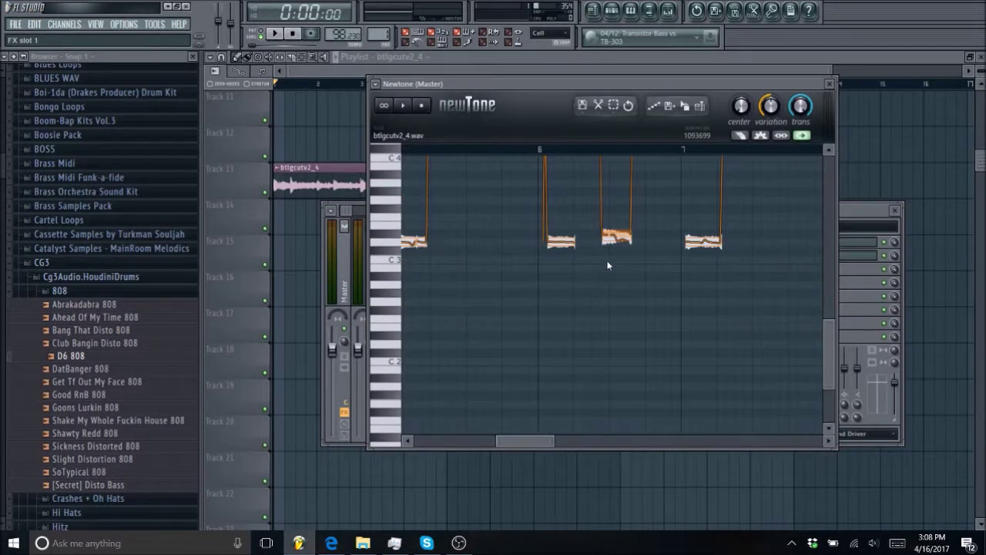
pyautogui.moveTo(832, 320); pyautogui.dragTo(832, 340)
pyautogui.moveTo(536, 443); pyautogui.dragTo(424, 425)
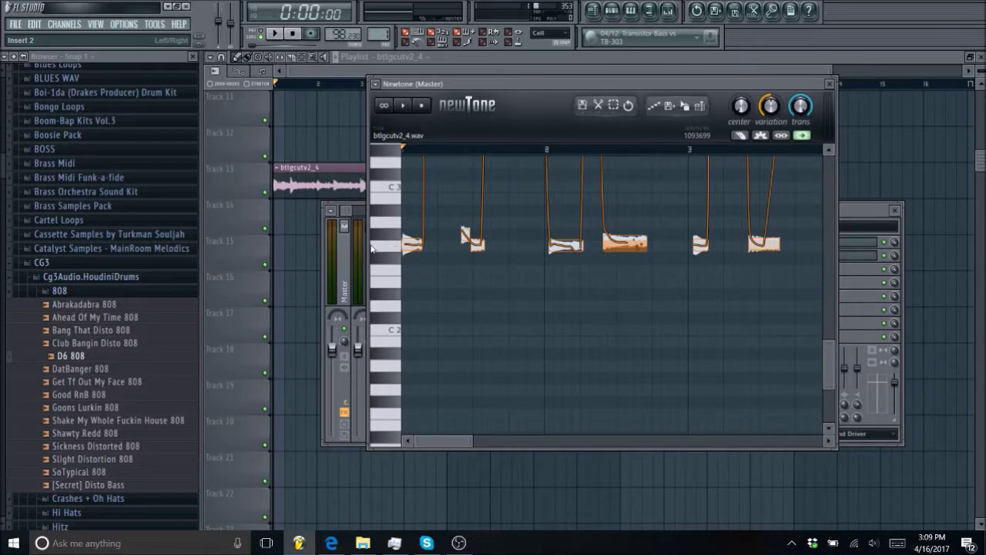
pyautogui.click(611, 11)
pyautogui.click(611, 11)
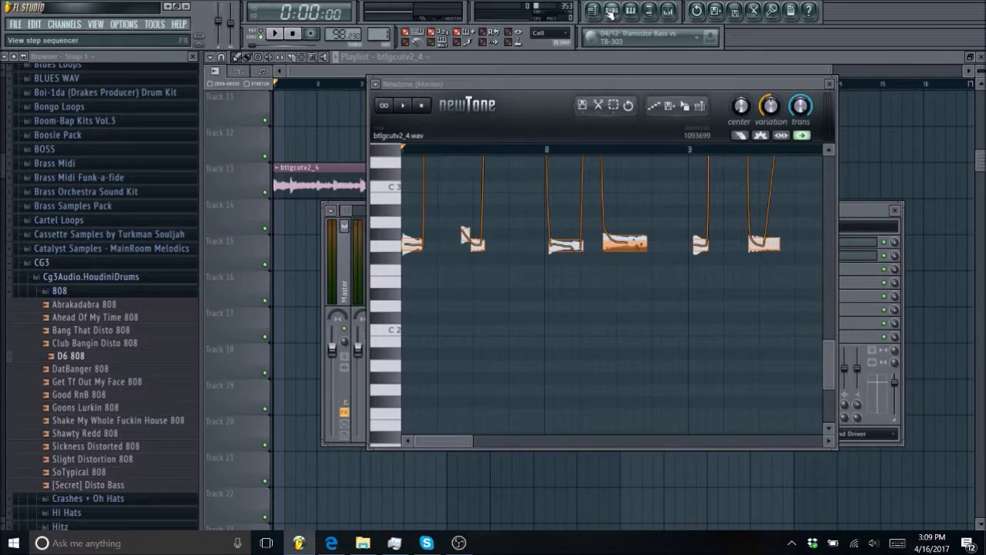
pyautogui.click(830, 84)
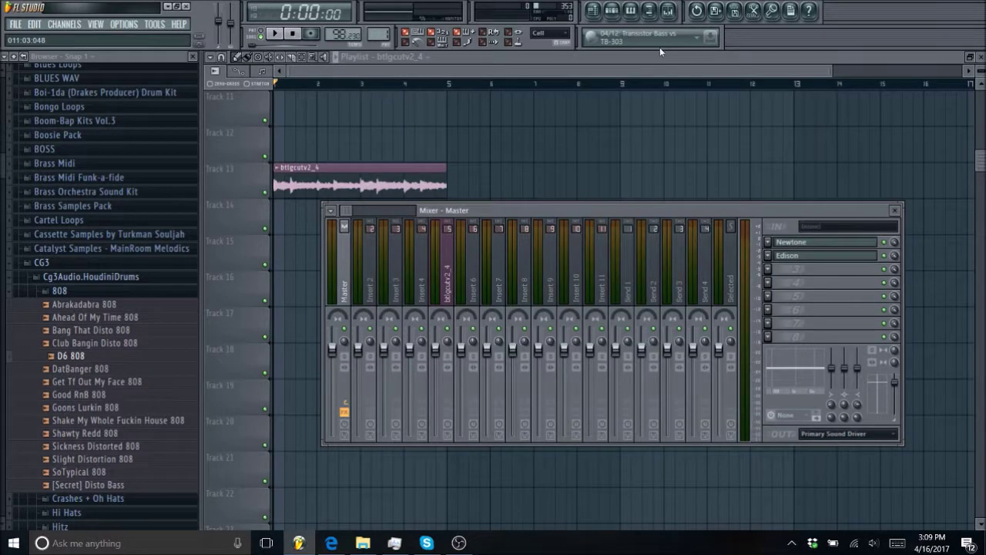
# - Open the D6 808 channel's piano roll and place a G4 note at the start of bar 1
pyautogui.click(611, 11)
pyautogui.rightClick(422, 260)
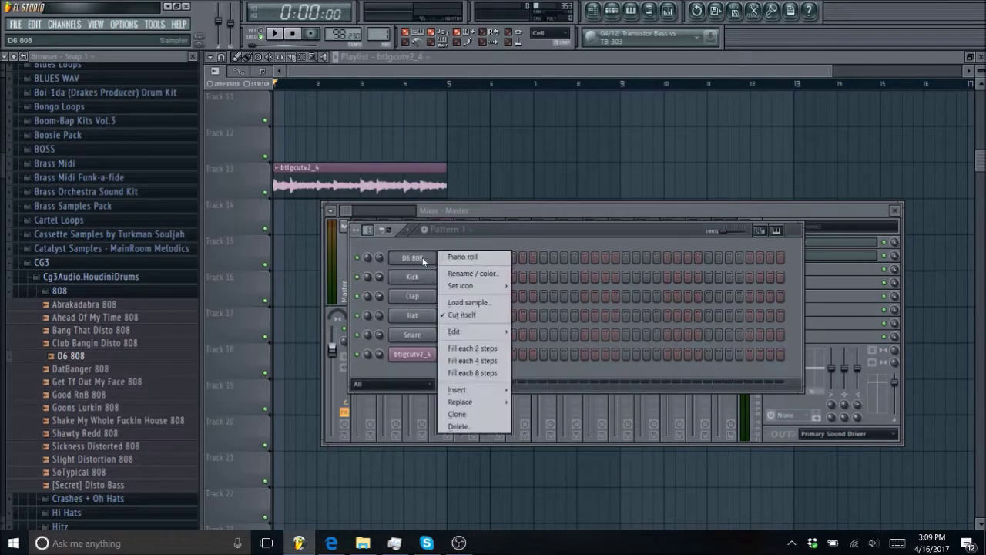
pyautogui.click(466, 257)
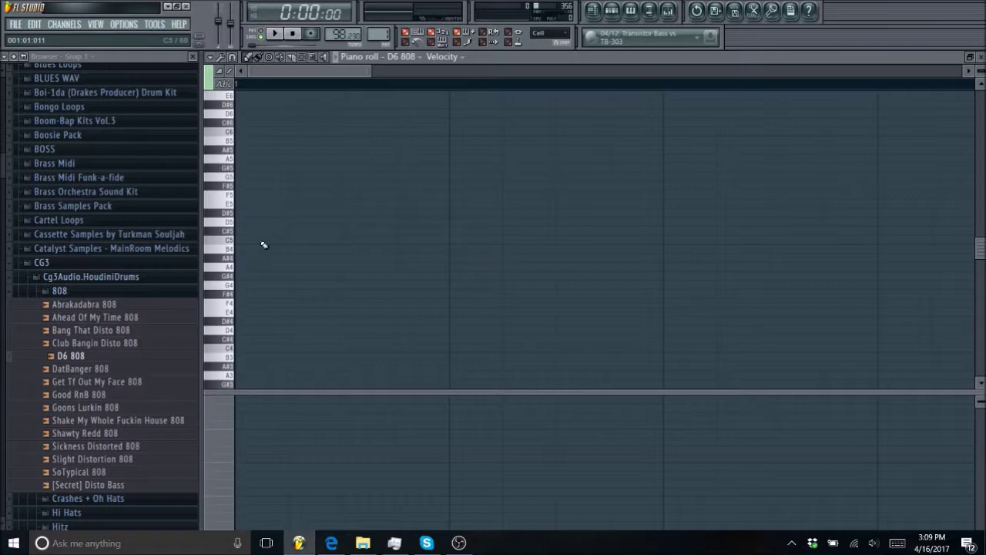
pyautogui.click(234, 289)
pyautogui.click(239, 285)
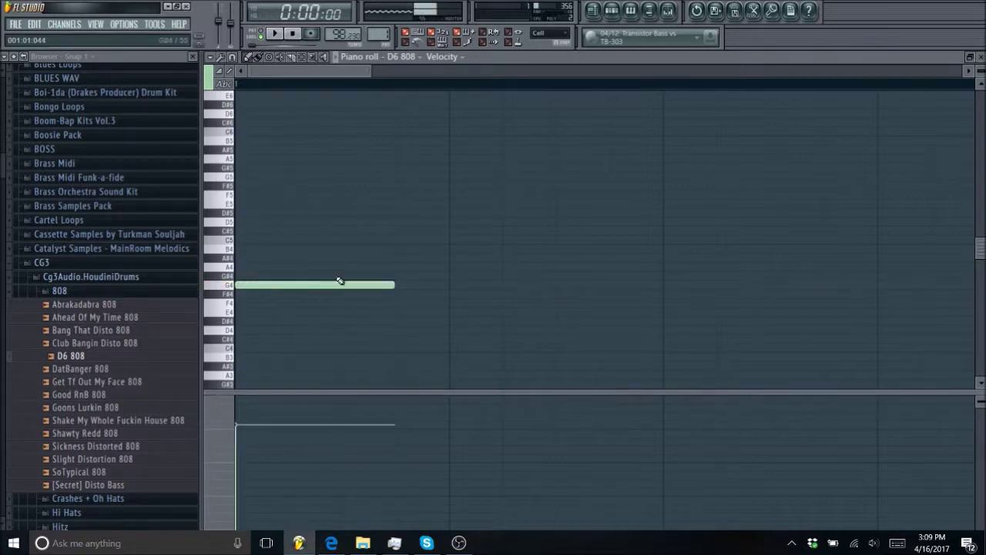
# - Place Pattern 1 on Track 12 at bar 1 of the playlist and reopen its D6 808 piano roll
pyautogui.click(594, 16)
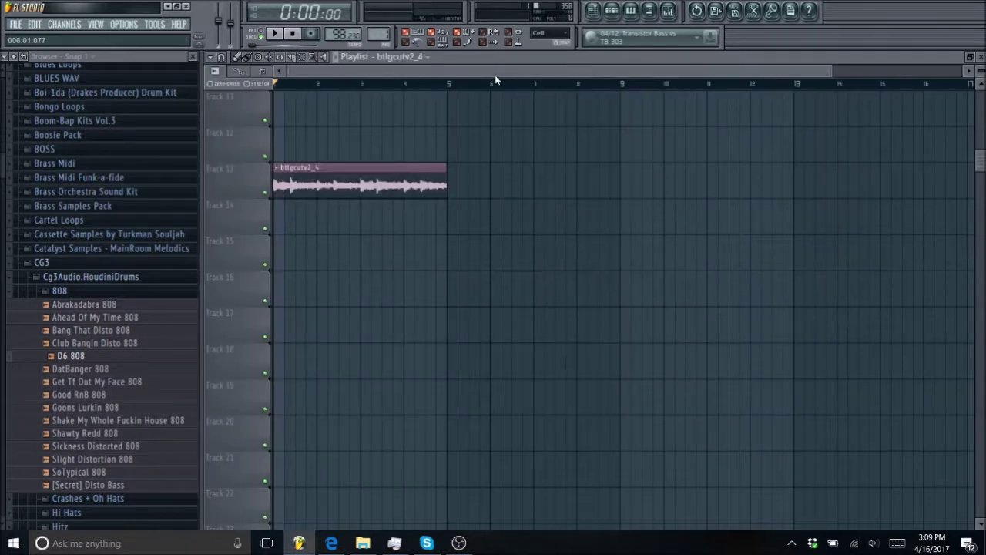
pyautogui.click(401, 57)
pyautogui.click(396, 105)
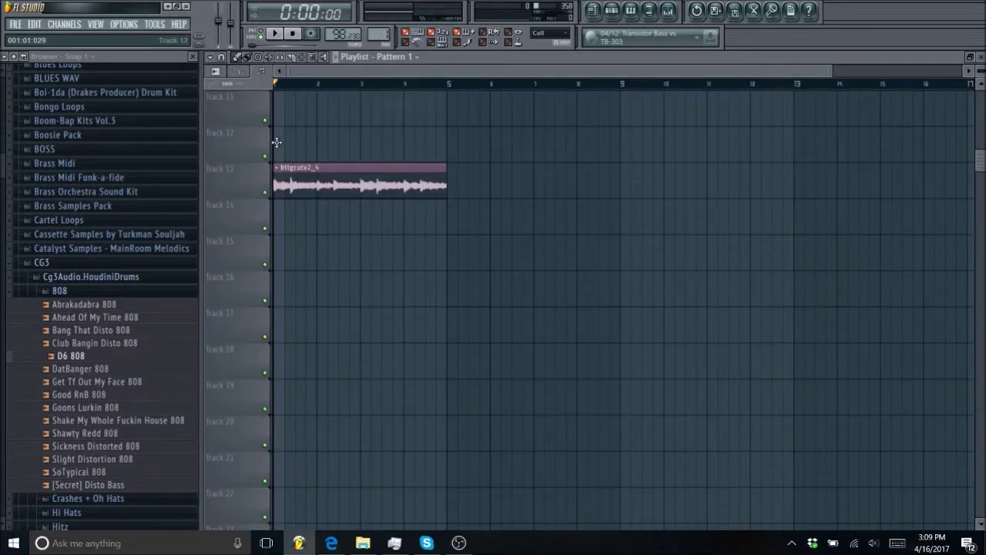
pyautogui.click(282, 145)
pyautogui.doubleClick(322, 150)
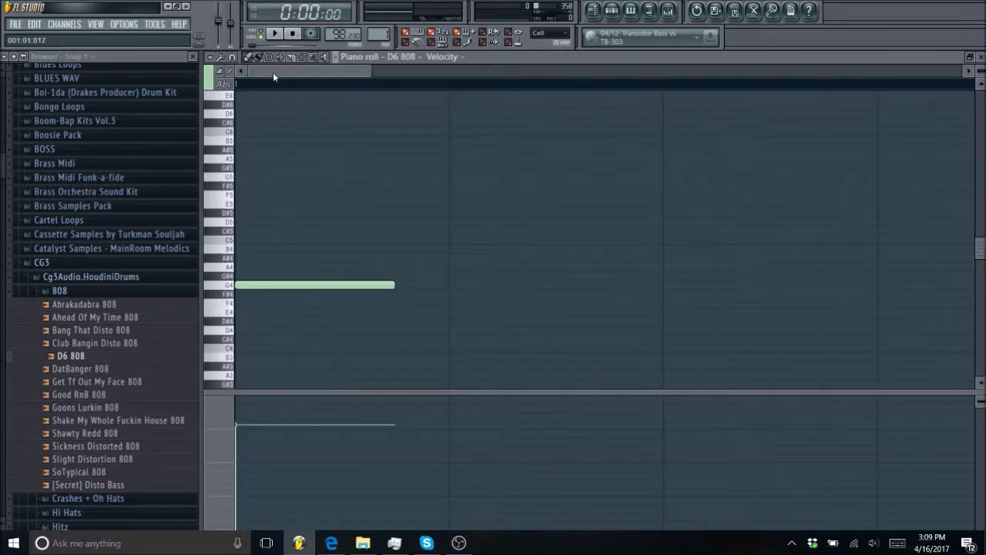
# - Play the song with and without the opening G4 note, removing and restoring it to compare against the sample
pyautogui.click(276, 34)
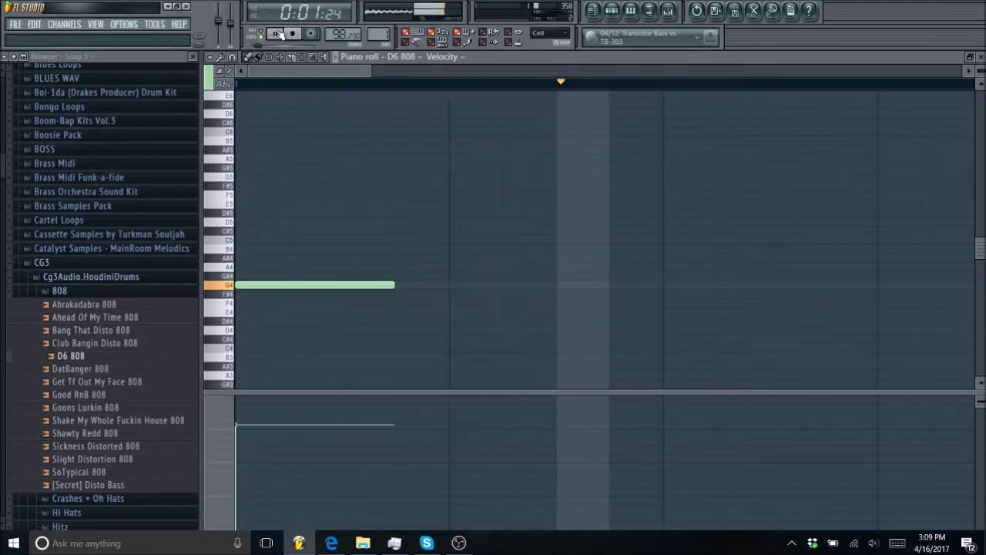
pyautogui.moveTo(371, 70); pyautogui.dragTo(572, 68)
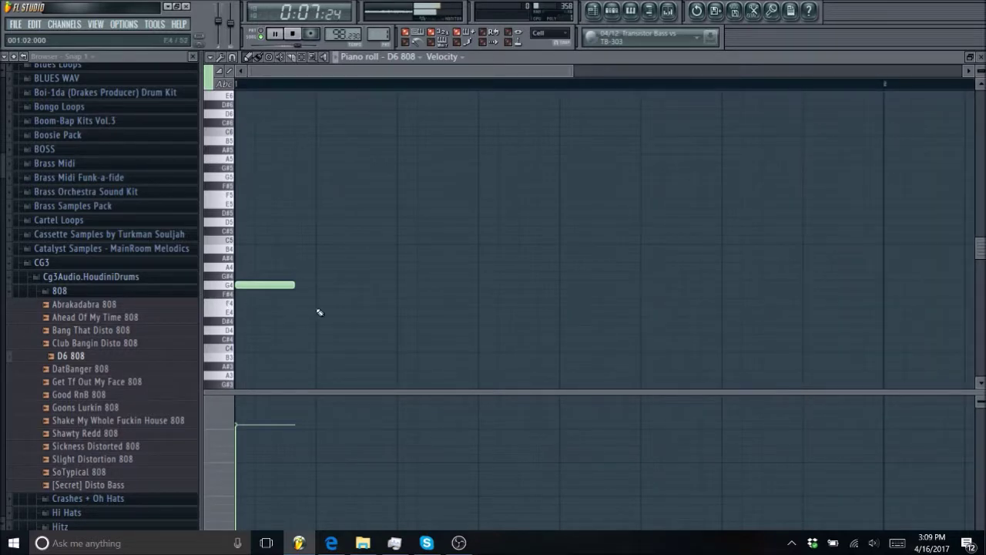
pyautogui.rightClick(266, 285)
pyautogui.press('space')
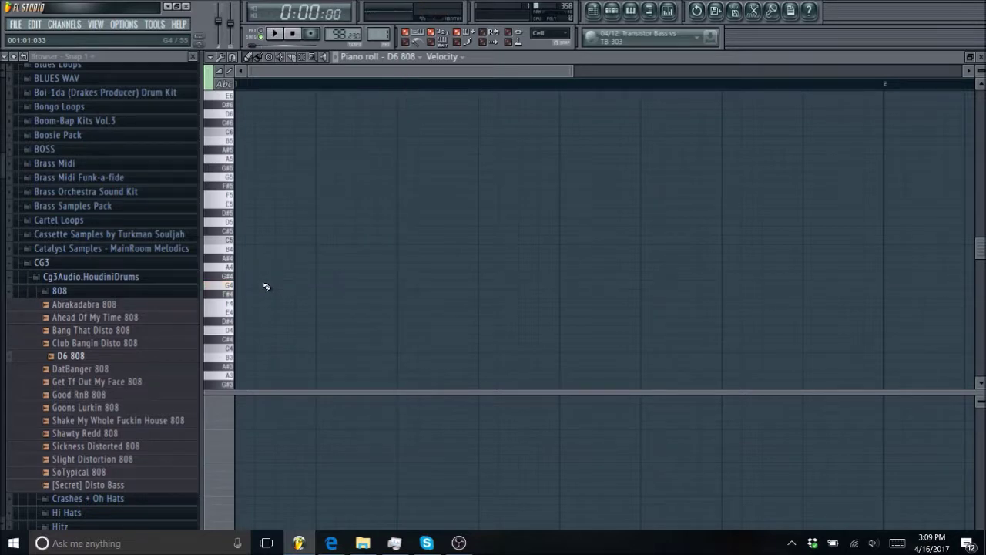
pyautogui.press('space')
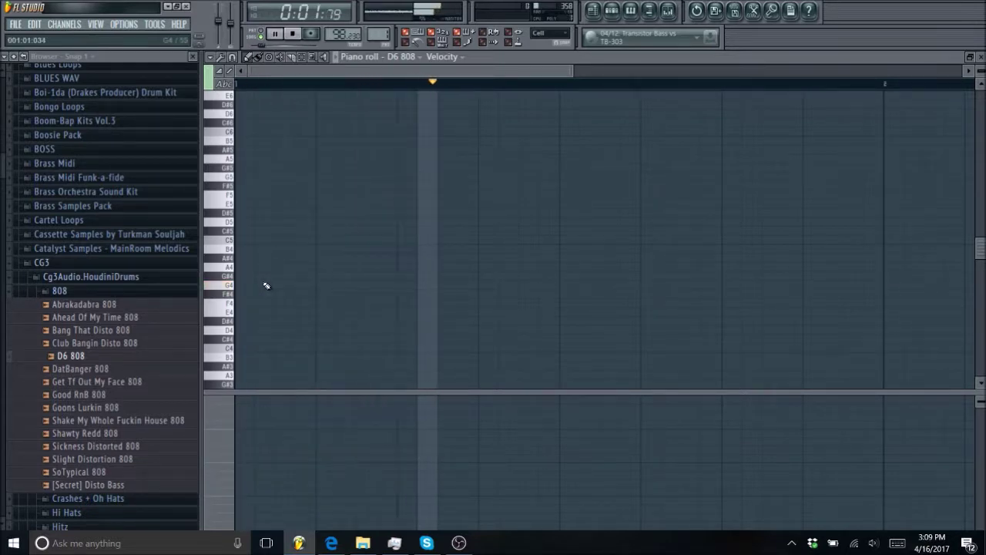
pyautogui.click(34, 24)
pyautogui.click(41, 35)
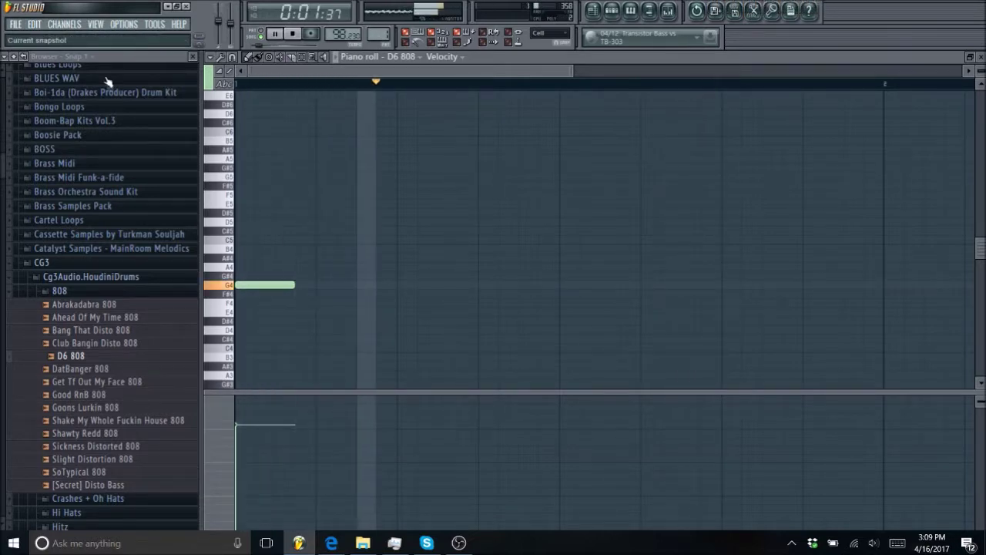
pyautogui.rightClick(247, 287)
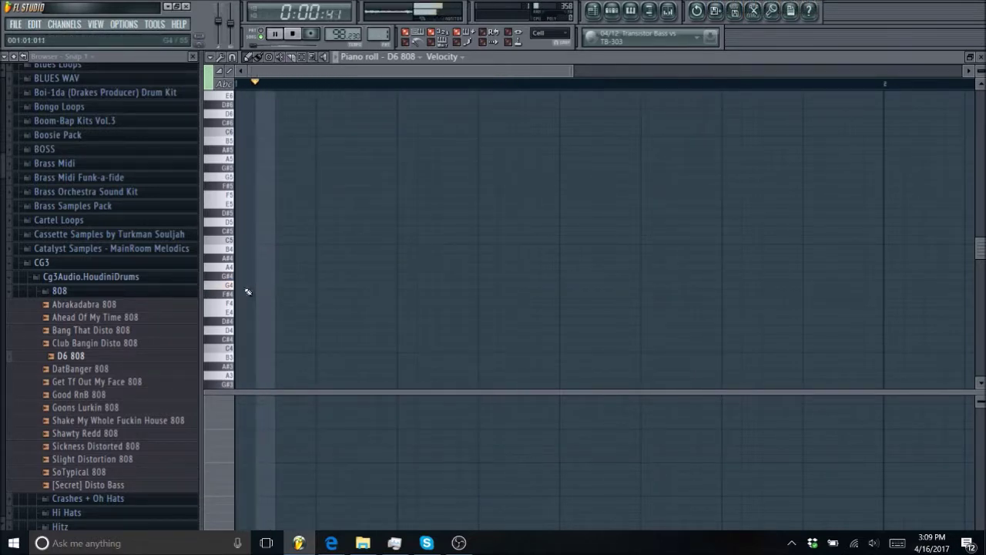
pyautogui.click(240, 286)
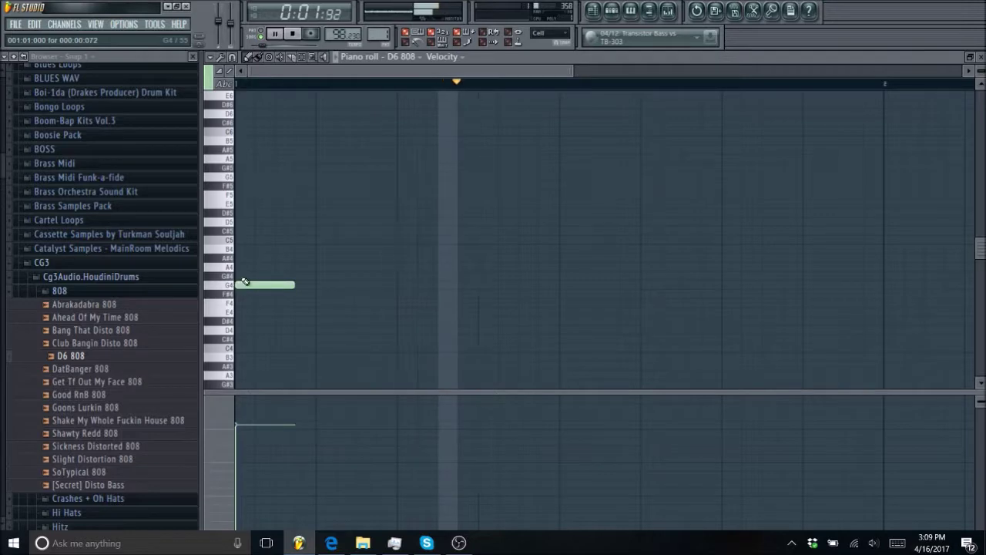
pyautogui.click(293, 33)
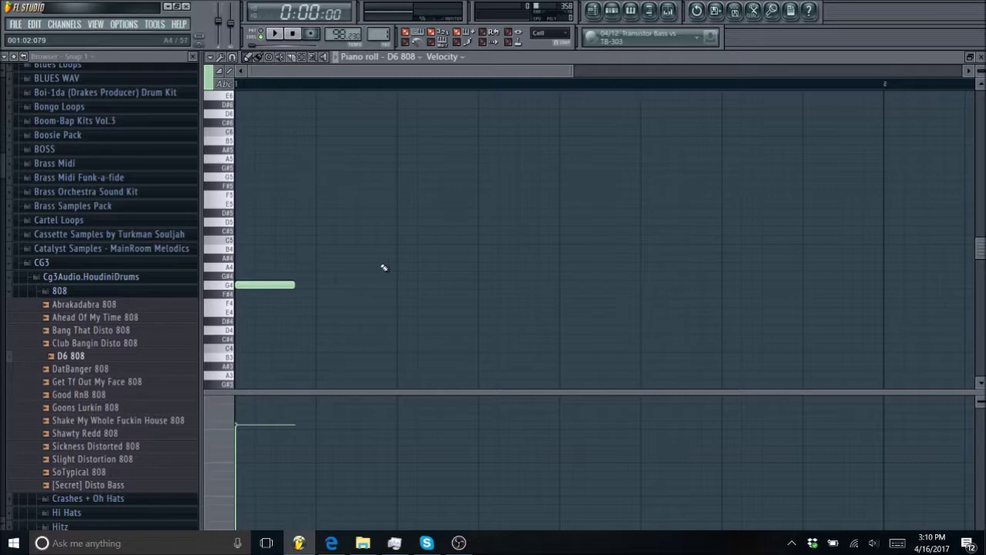
# - Try a second G4 note directly after the first and play it against the sample
pyautogui.click(300, 285)
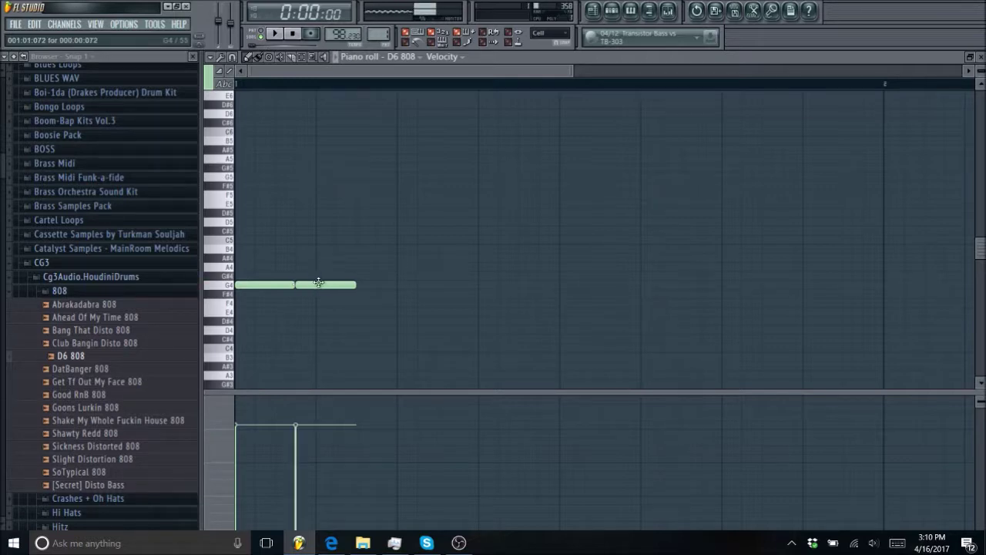
pyautogui.click(280, 35)
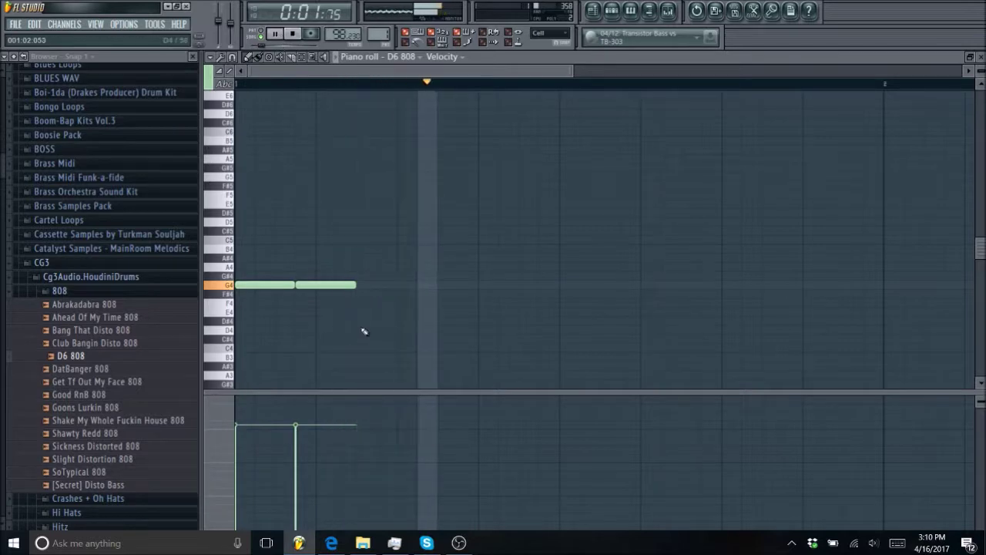
pyautogui.rightClick(327, 286)
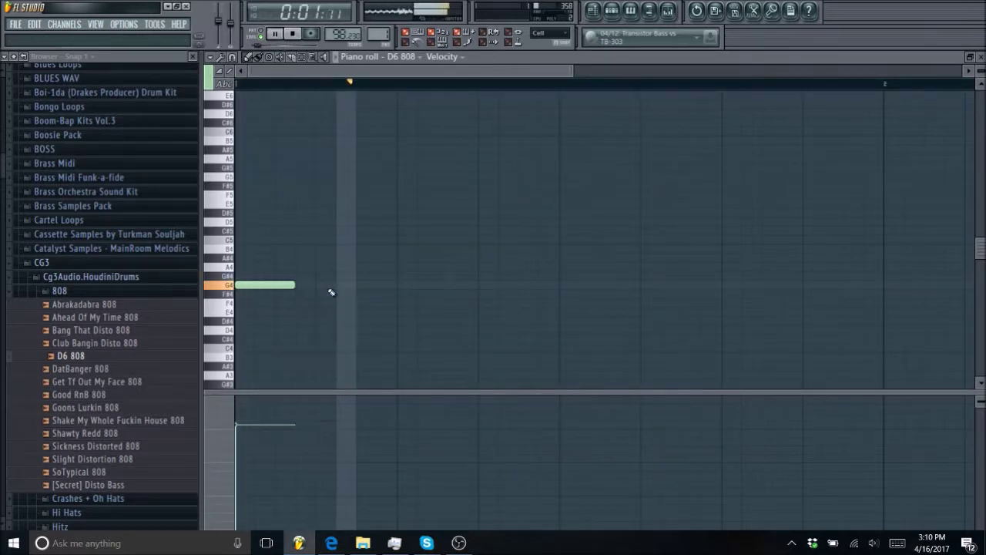
# - Add a second G4 note at 1:02:048, lengthen the first note to meet it, and extend the second to 1:05:000
pyautogui.click(359, 288)
pyautogui.moveTo(304, 286); pyautogui.dragTo(351, 285)
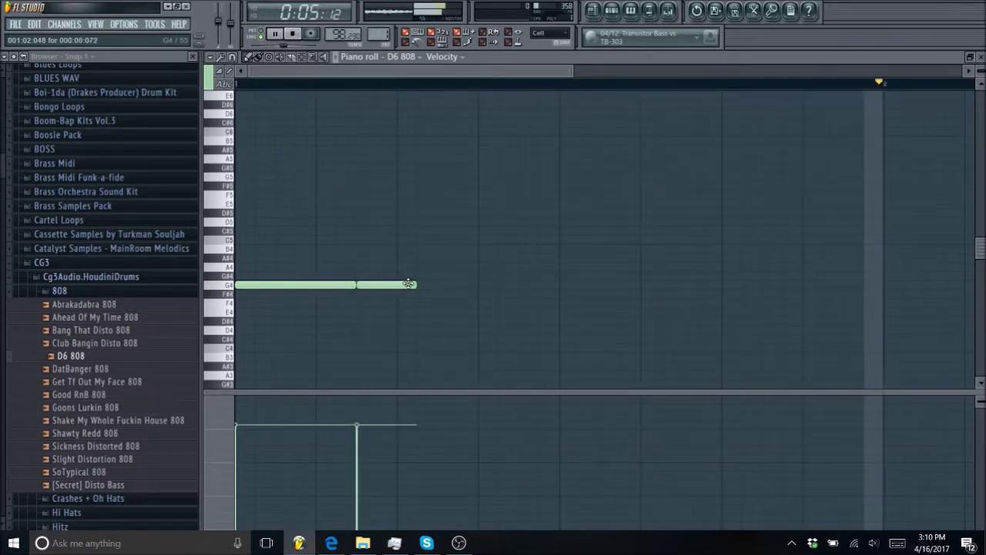
pyautogui.moveTo(415, 286); pyautogui.dragTo(560, 286)
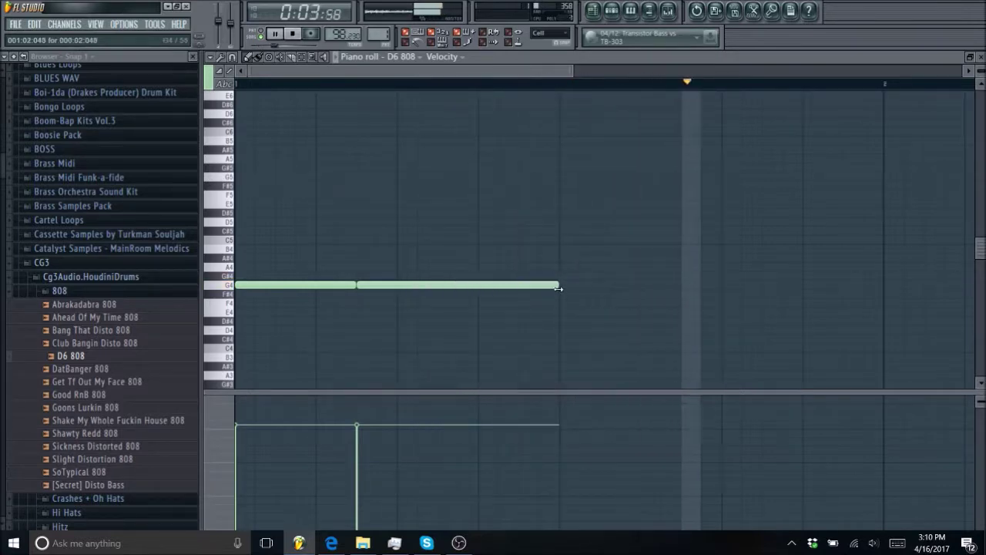
# - Add a third G4 note from 1:05:000 to 1:06:048 and a fourth extending to the end of the bar, and stop playback
pyautogui.click(559, 286)
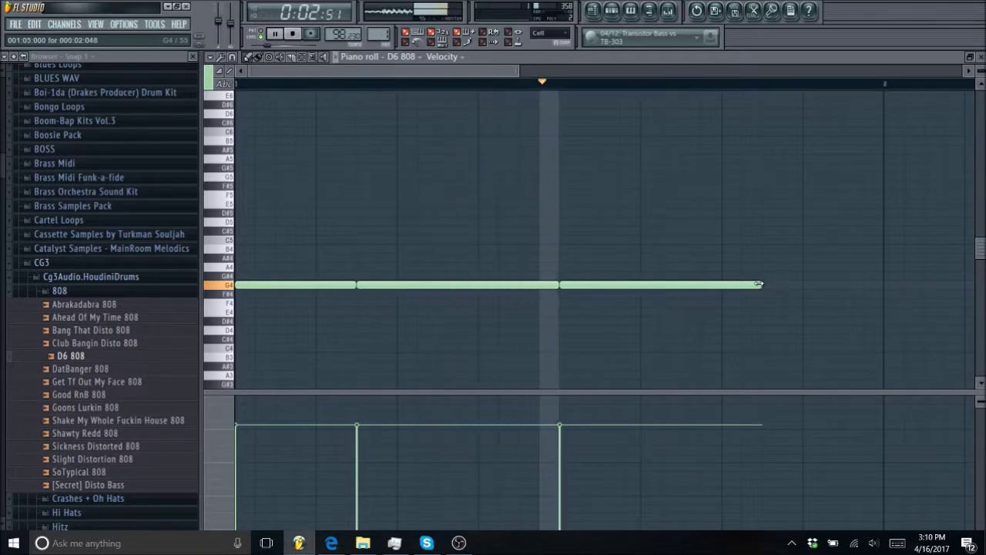
pyautogui.moveTo(759, 284); pyautogui.dragTo(684, 286)
pyautogui.click(685, 286)
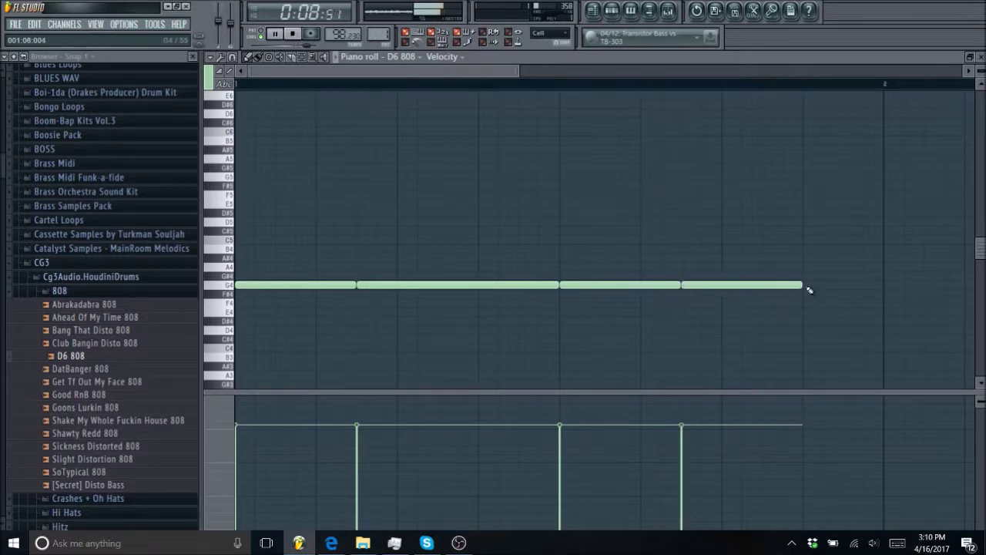
pyautogui.moveTo(802, 286); pyautogui.dragTo(879, 286)
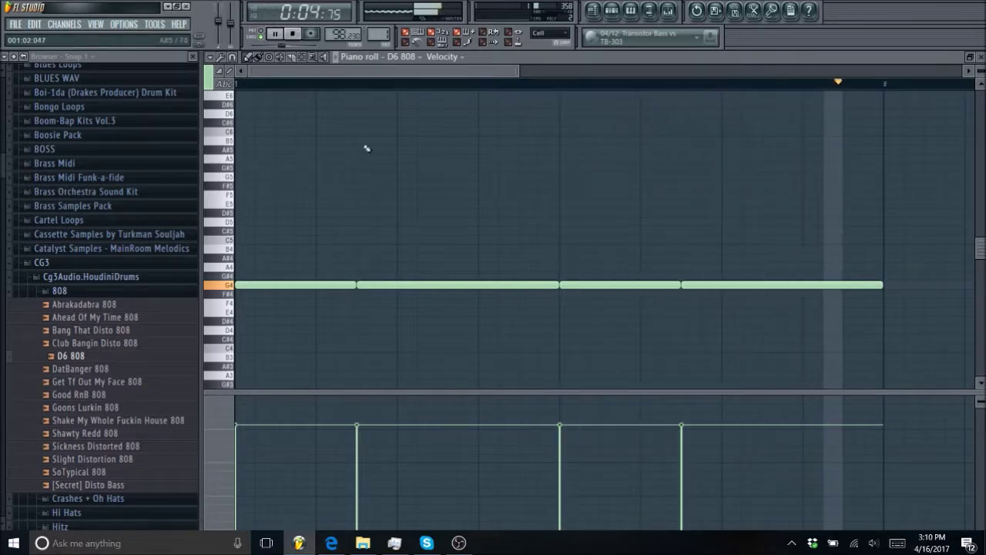
pyautogui.click(293, 34)
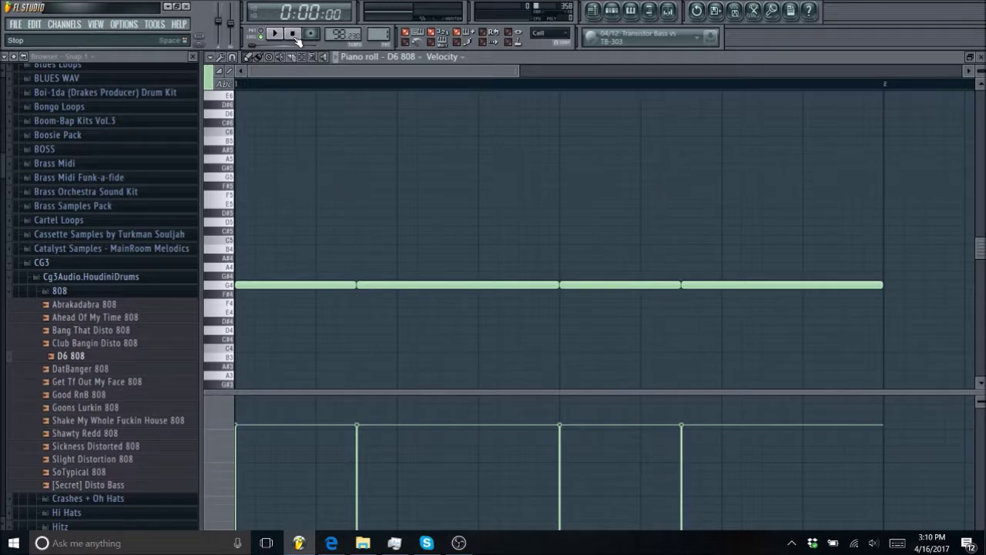
# - Audition the four-note bassline and raise the second and fourth notes to G#4
pyautogui.click(232, 280)
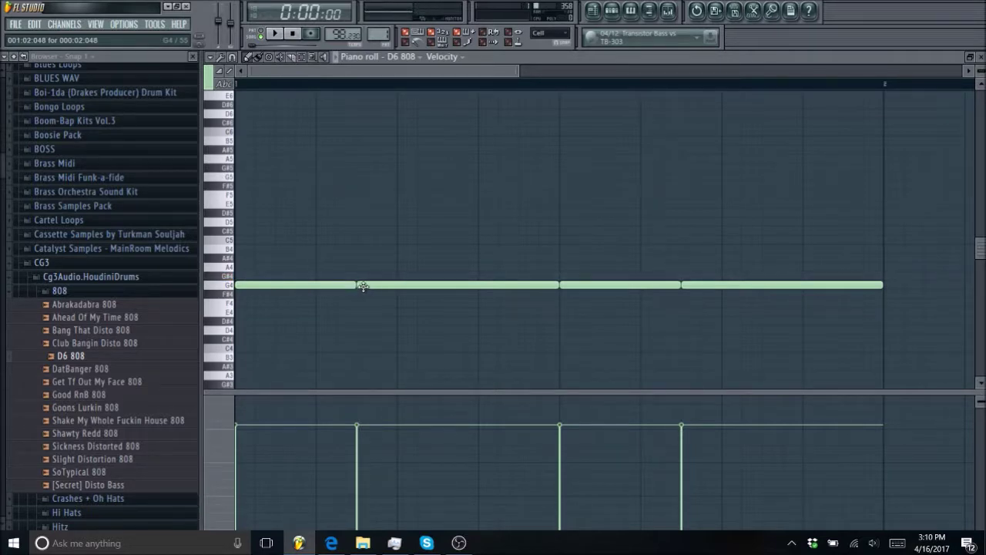
pyautogui.press('space')
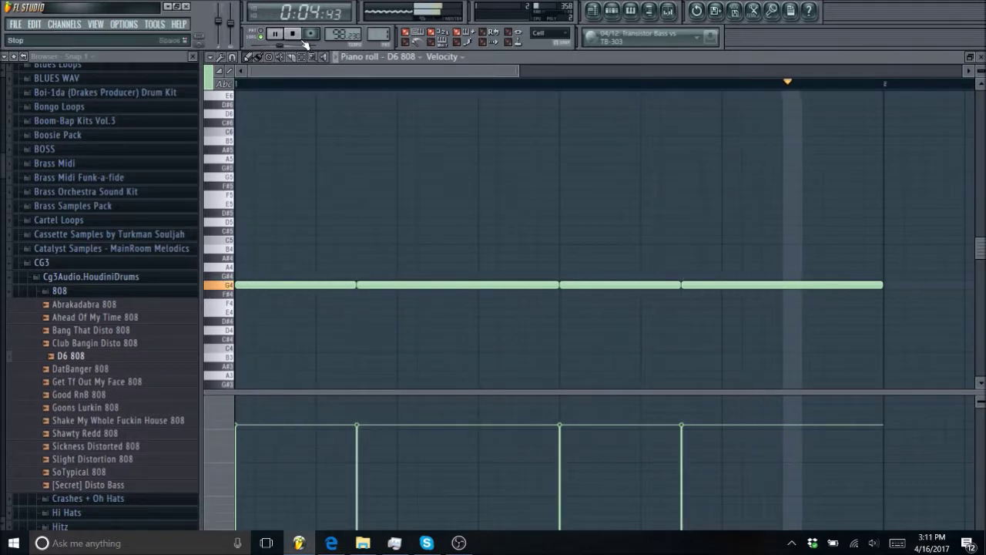
pyautogui.press('space')
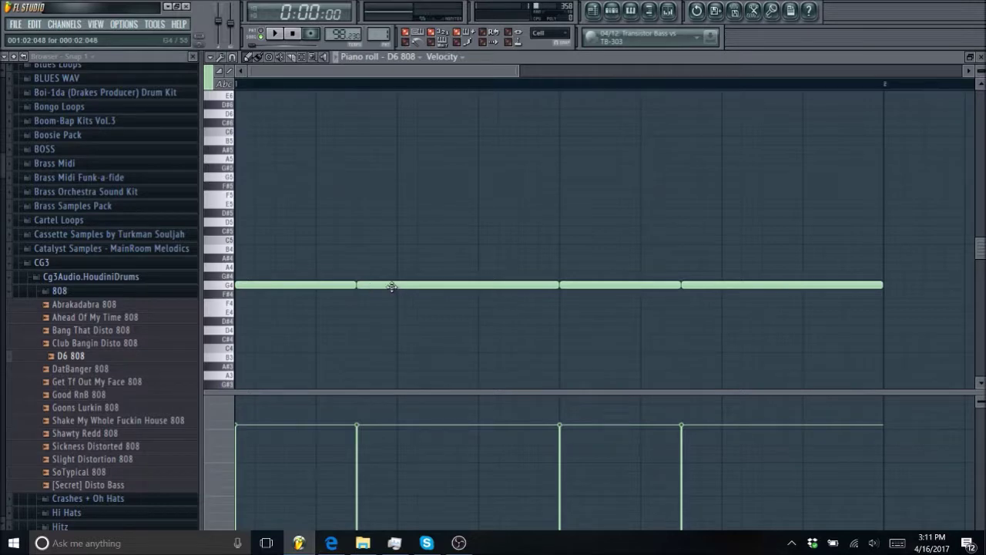
pyautogui.moveTo(391, 286); pyautogui.dragTo(390, 276)
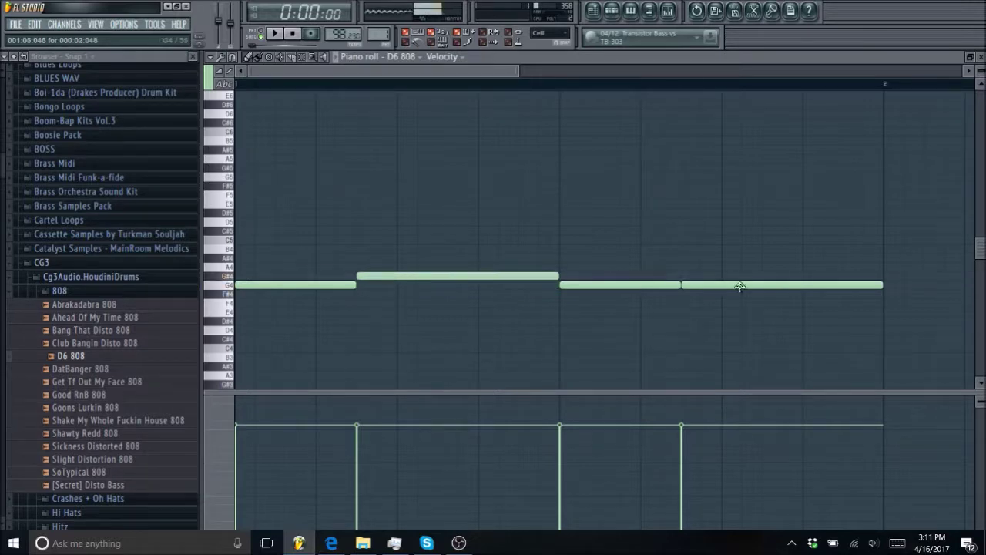
pyautogui.moveTo(736, 284); pyautogui.dragTo(736, 275)
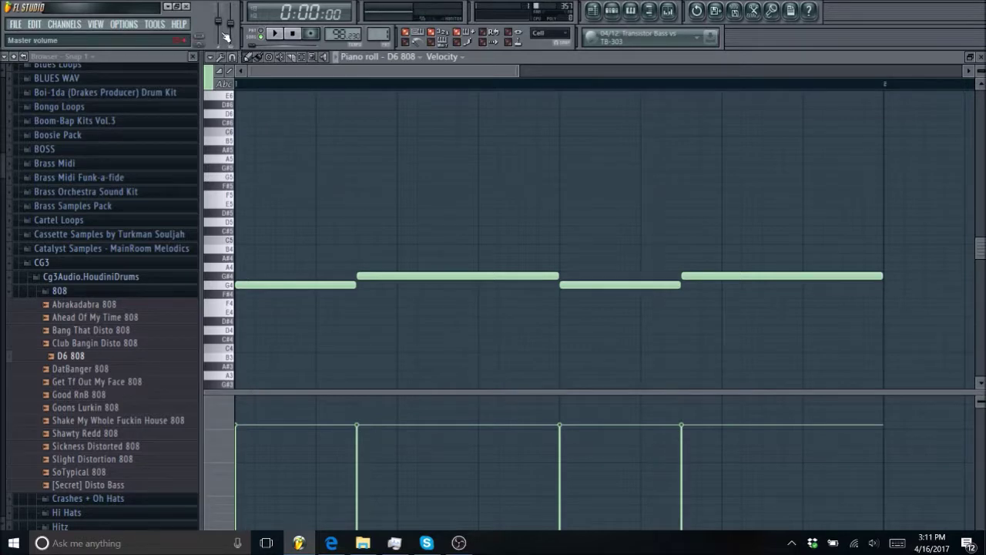
# - Raise the master volume slightly and play the revised 808 bassline with the sample
pyautogui.moveTo(218, 22); pyautogui.dragTo(218, 20)
pyautogui.click(275, 33)
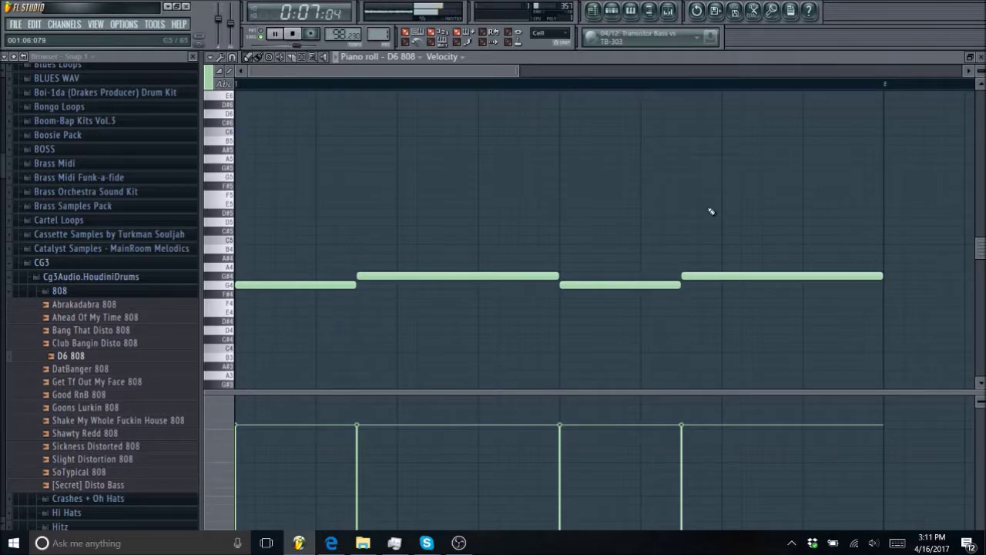
pyautogui.click(292, 34)
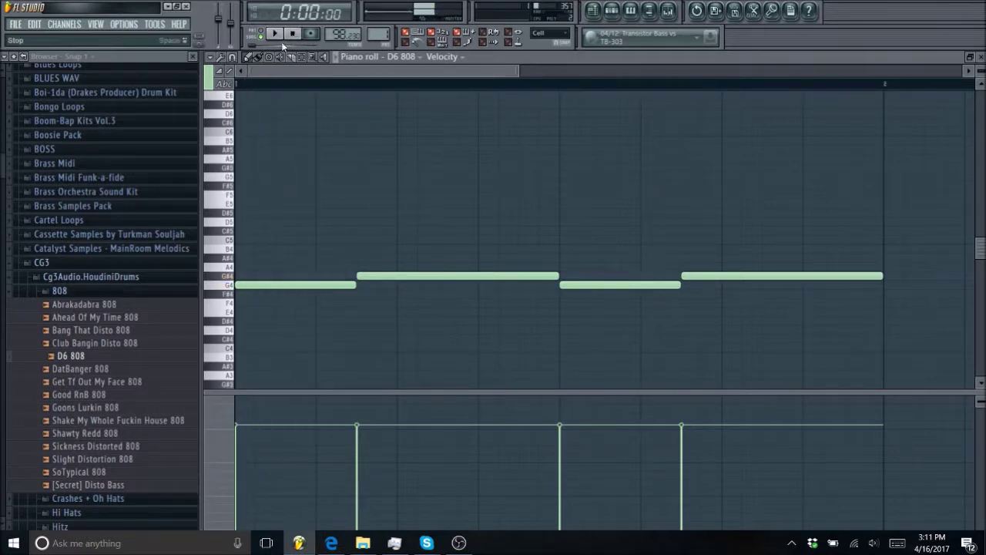
# - Select the four-note bassline in bar 1 and duplicate it into bar 2
pyautogui.click(306, 58)
pyautogui.moveTo(271, 228); pyautogui.dragTo(930, 366)
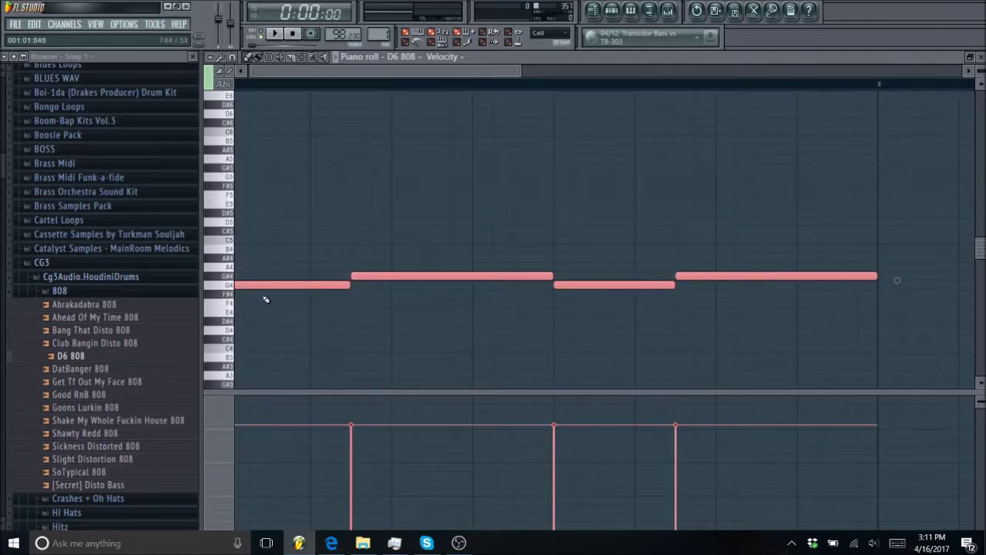
pyautogui.moveTo(252, 287); pyautogui.dragTo(881, 285)
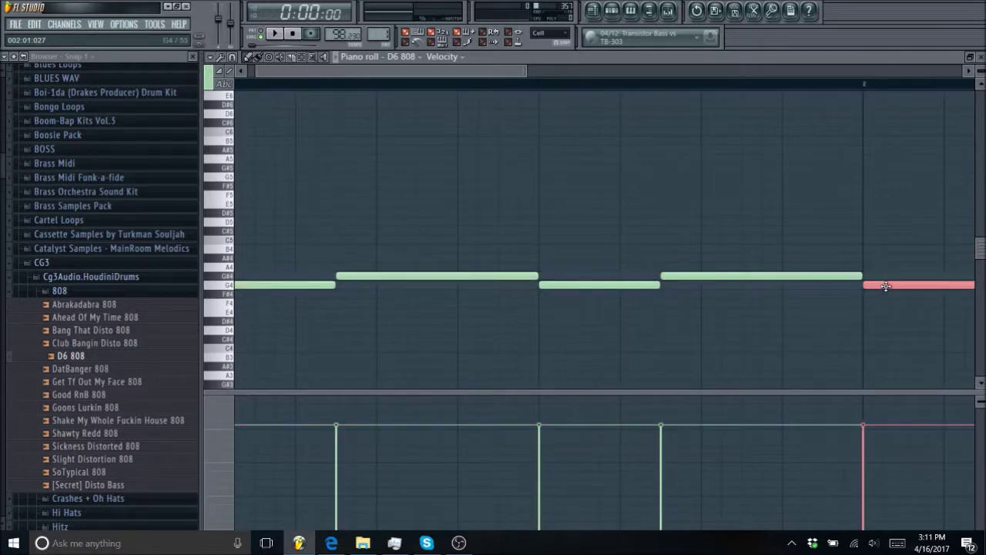
pyautogui.moveTo(408, 72); pyautogui.dragTo(351, 84)
pyautogui.moveTo(448, 70); pyautogui.dragTo(729, 71)
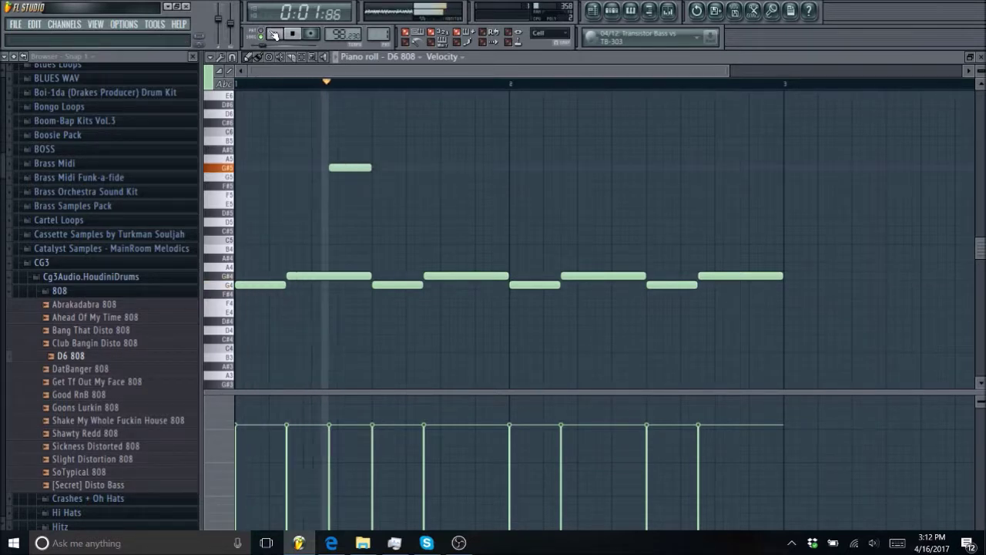
# - Move the G#5 note to 1:04:000, trim it to end at 1:05:000, and lower the G#5 note at 1:08:000 to G#3
pyautogui.moveTo(347, 168); pyautogui.dragTo(356, 169)
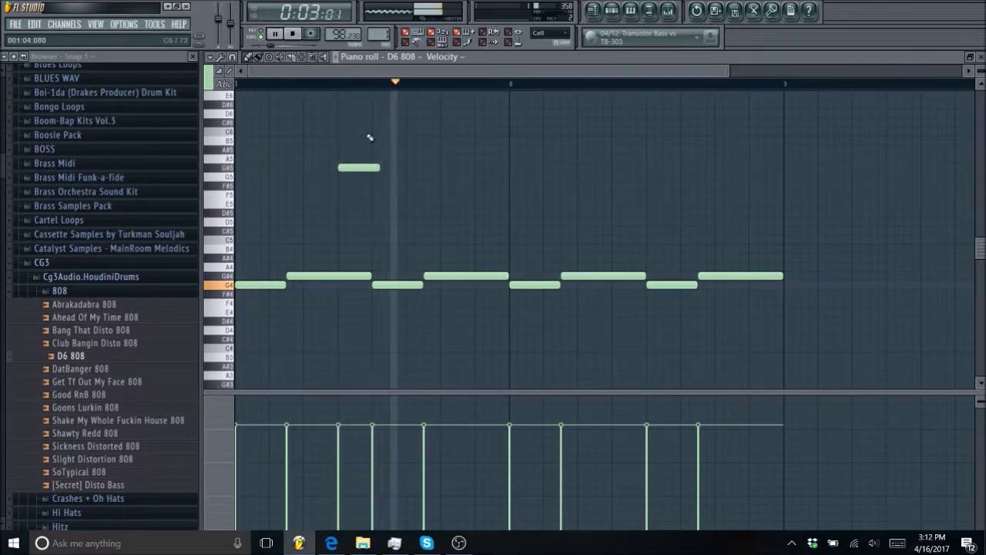
pyautogui.moveTo(384, 173); pyautogui.dragTo(376, 173)
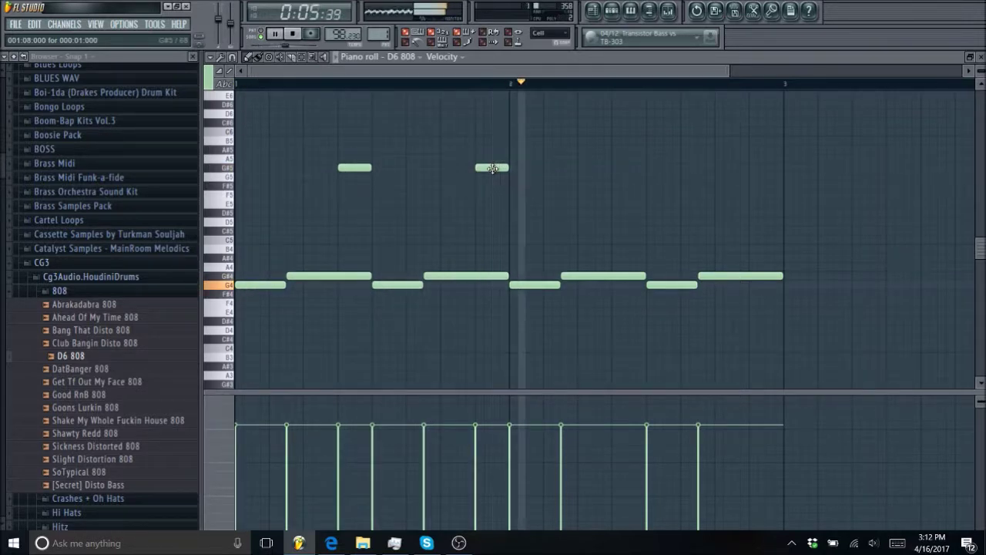
pyautogui.moveTo(492, 168); pyautogui.dragTo(493, 362)
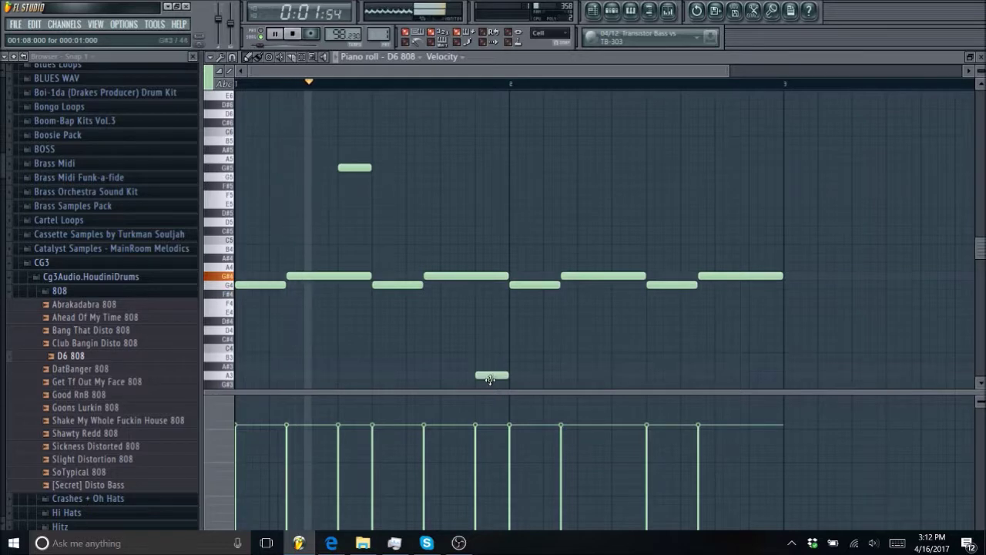
pyautogui.moveTo(489, 383); pyautogui.dragTo(496, 372)
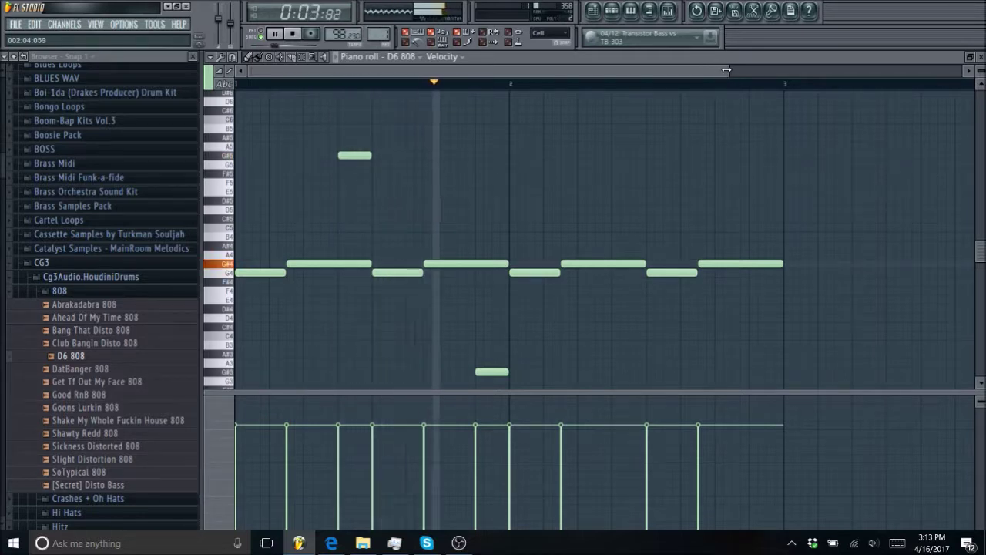
# - Shorten the note at 1:08:048 to 0:00:048, lower it to G#5, and make it a slide note
pyautogui.moveTo(726, 70)
pyautogui.mouseDown()
pyautogui.moveTo(495, 74)
pyautogui.moveTo(478, 84)
pyautogui.mouseUp()
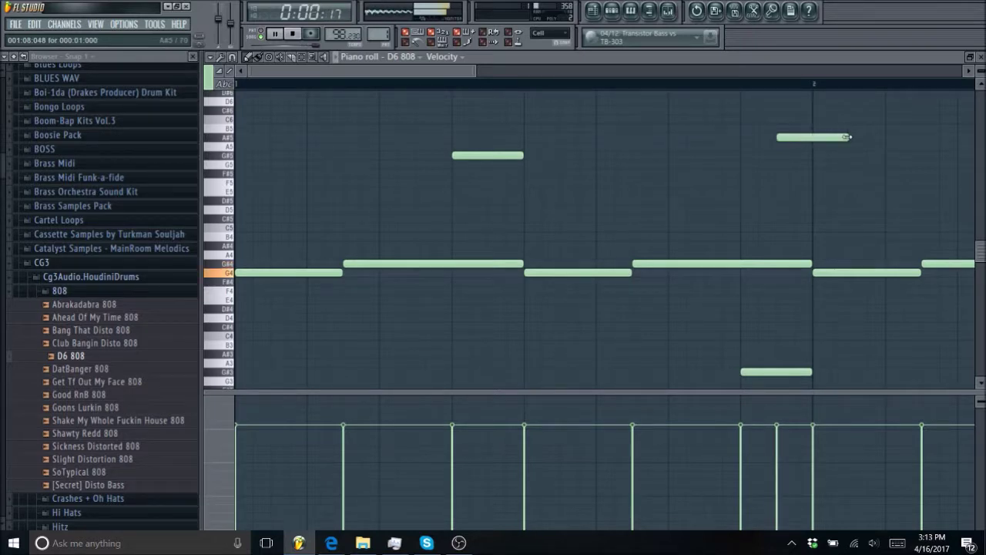
pyautogui.moveTo(847, 138); pyautogui.dragTo(795, 159)
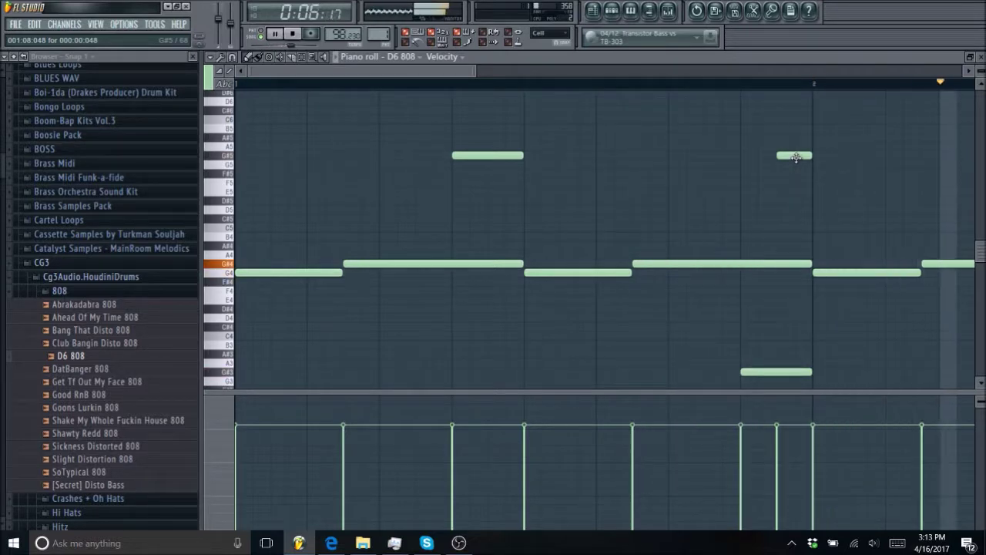
pyautogui.doubleClick(795, 156)
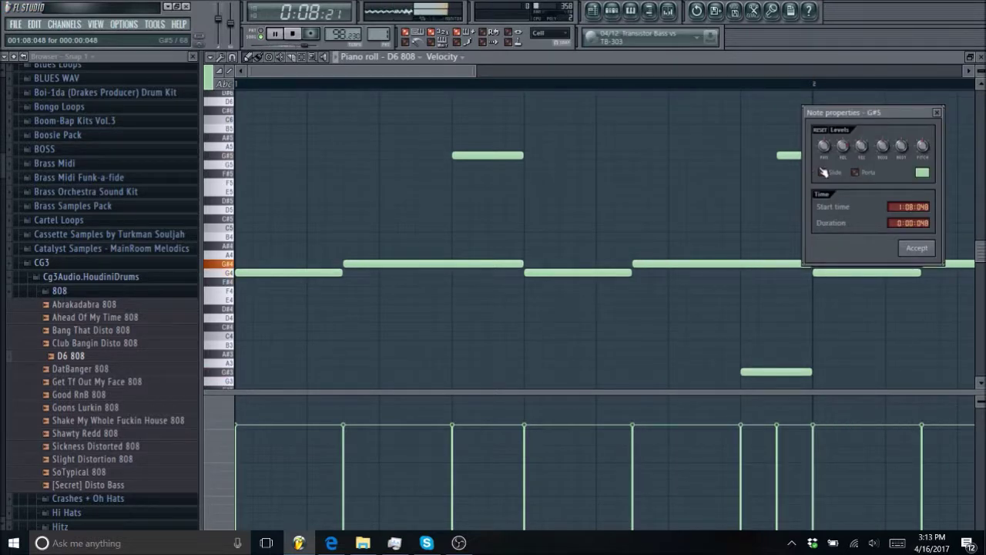
pyautogui.click(917, 247)
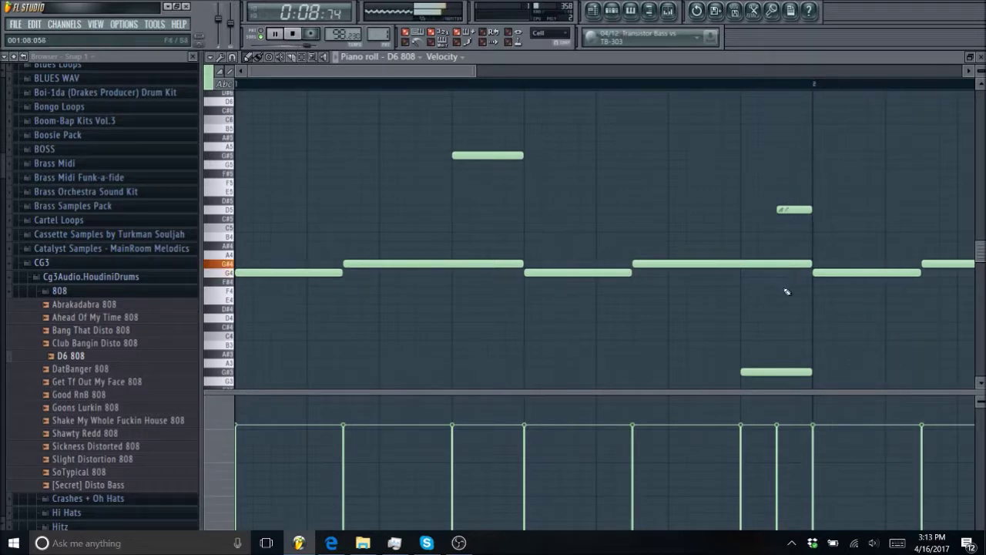
# - Raise the G#3 note at 1:08:000 to G#5 and lower the slide note at 1:08:048 to G#3
pyautogui.moveTo(759, 332); pyautogui.dragTo(759, 155)
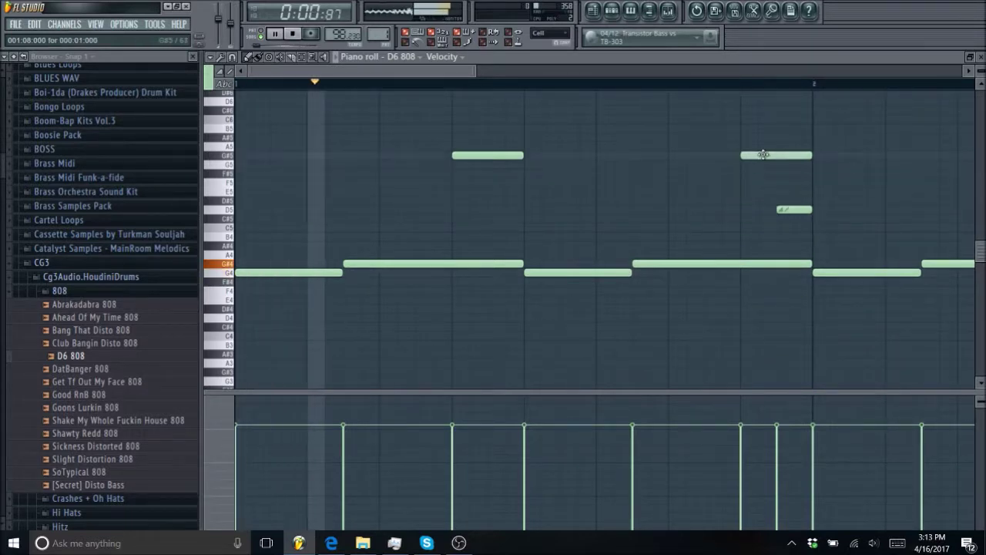
pyautogui.moveTo(783, 208); pyautogui.dragTo(785, 360)
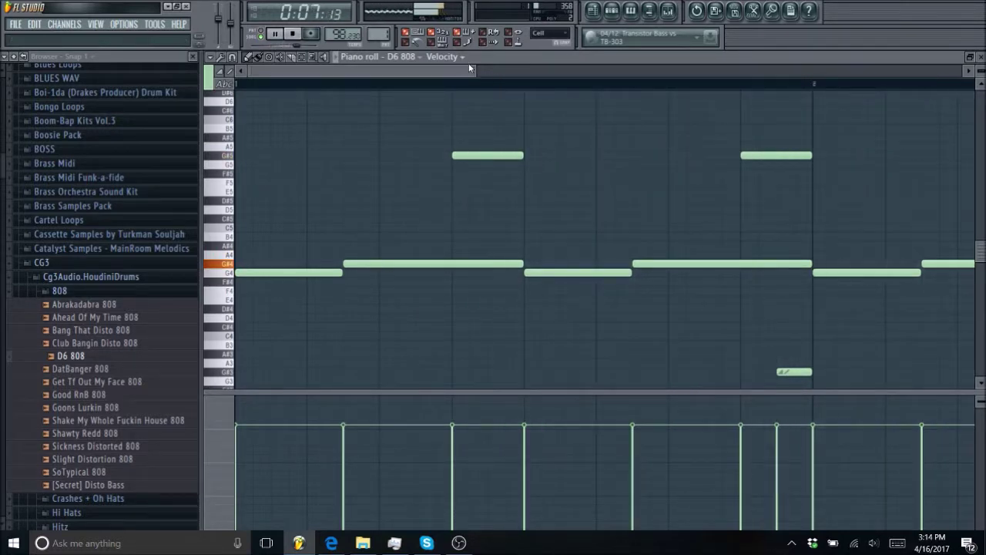
# - Shorten bar 2's first G4 note to end at 2:02:024 and fill the gap with a separate 0:00:024 G4 note
pyautogui.moveTo(475, 69); pyautogui.dragTo(623, 81)
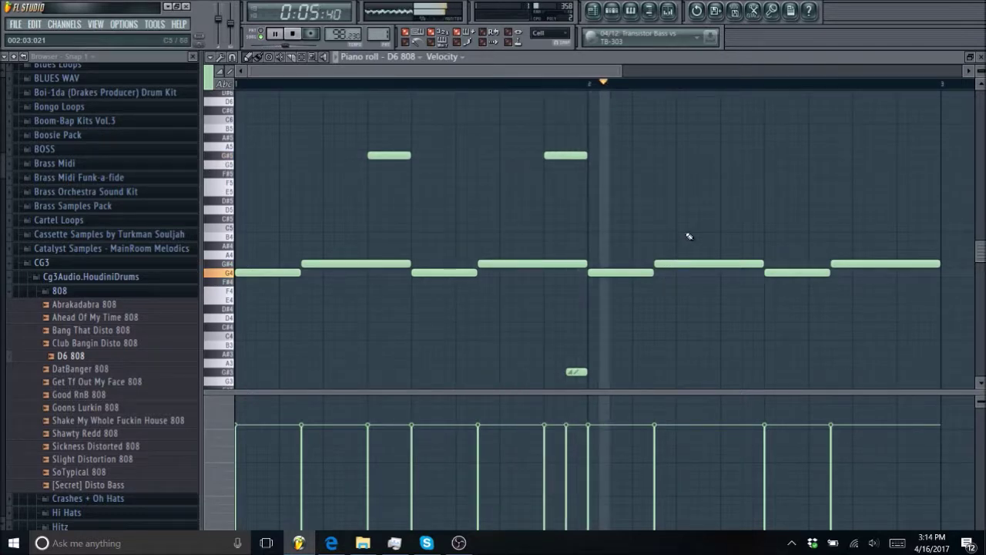
pyautogui.moveTo(653, 273); pyautogui.dragTo(642, 273)
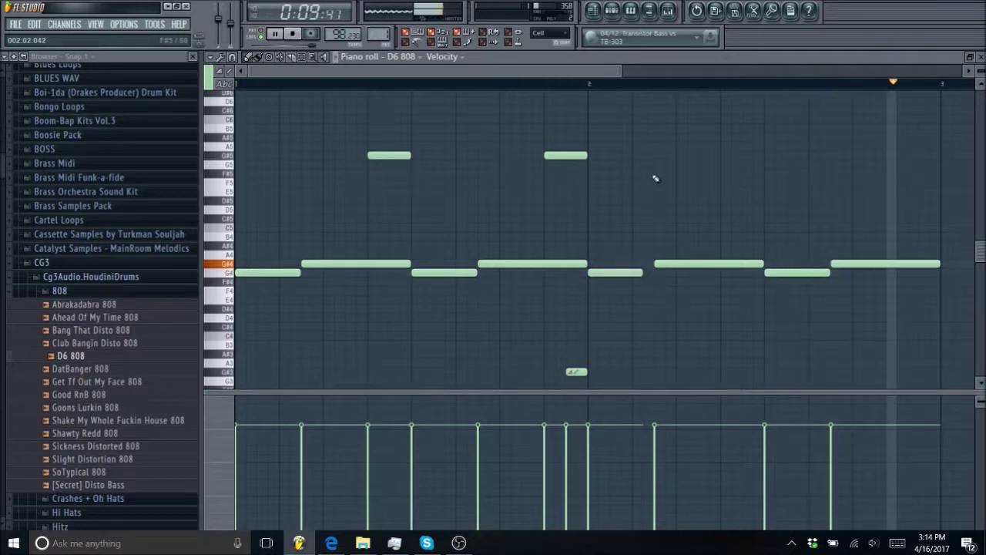
pyautogui.click(669, 155)
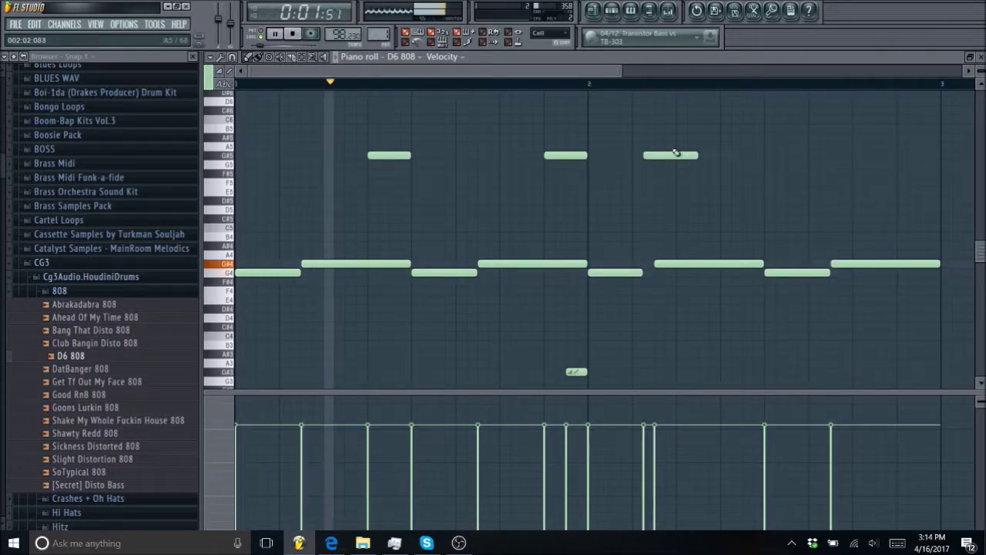
pyautogui.moveTo(702, 160); pyautogui.dragTo(658, 162)
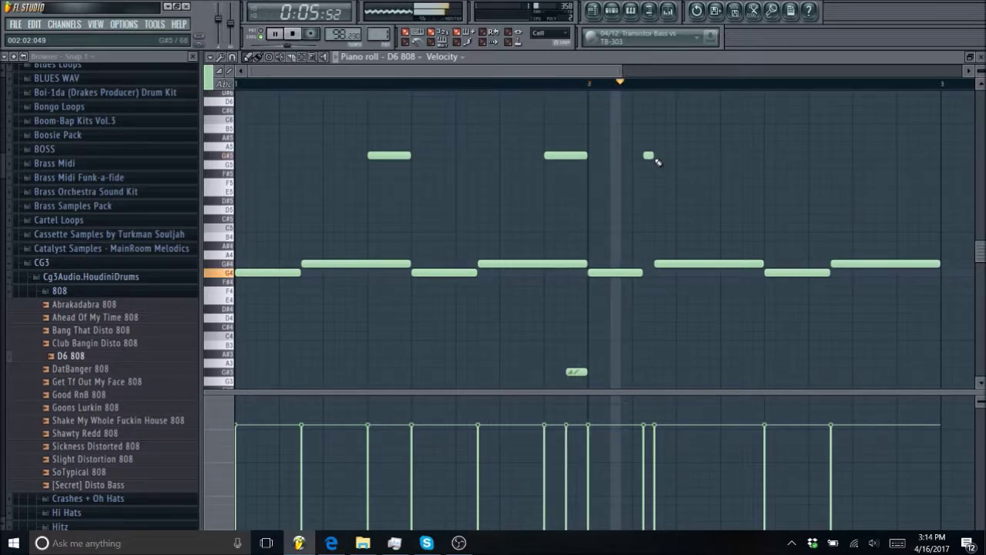
pyautogui.moveTo(649, 157); pyautogui.dragTo(651, 360)
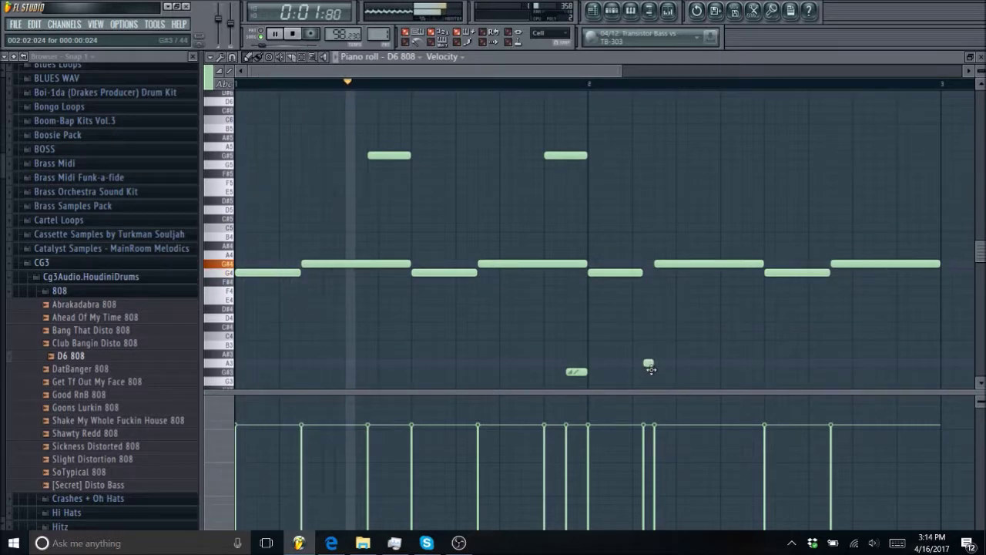
pyautogui.moveTo(651, 368); pyautogui.dragTo(649, 383)
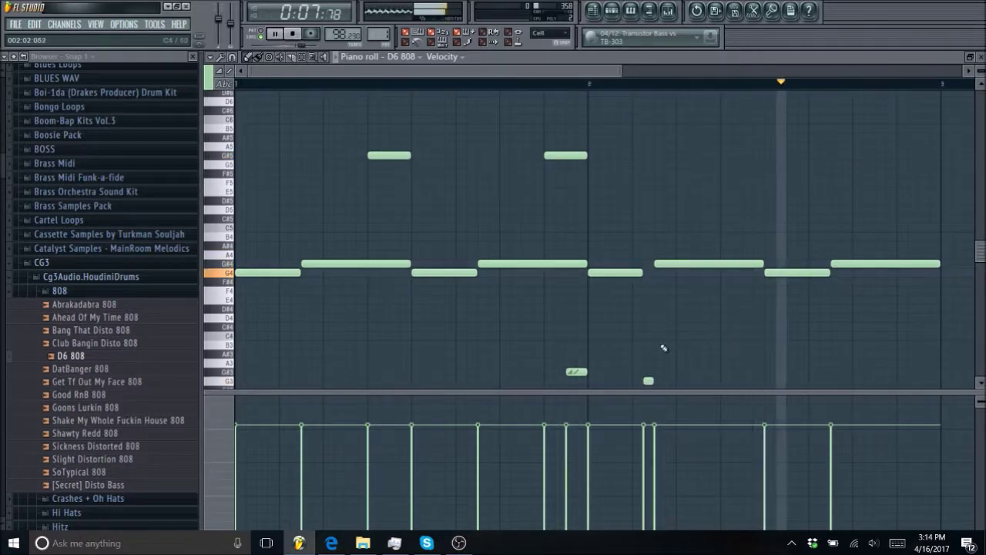
pyautogui.moveTo(649, 379); pyautogui.dragTo(649, 274)
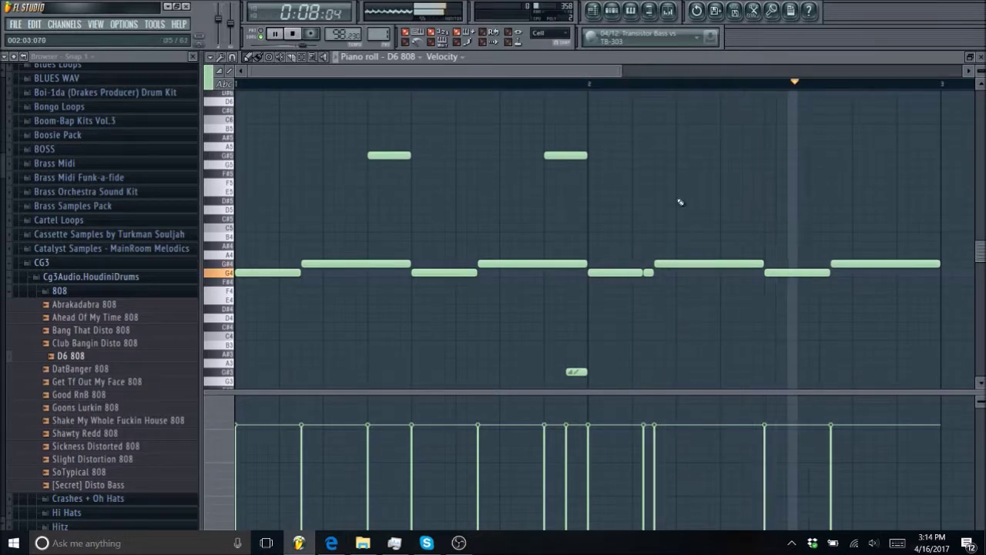
# - Add G#5 notes at 2:04:000 and 2:08:000 and a G#3 slide note at 2:08:048, matching bar 1
pyautogui.click(737, 155)
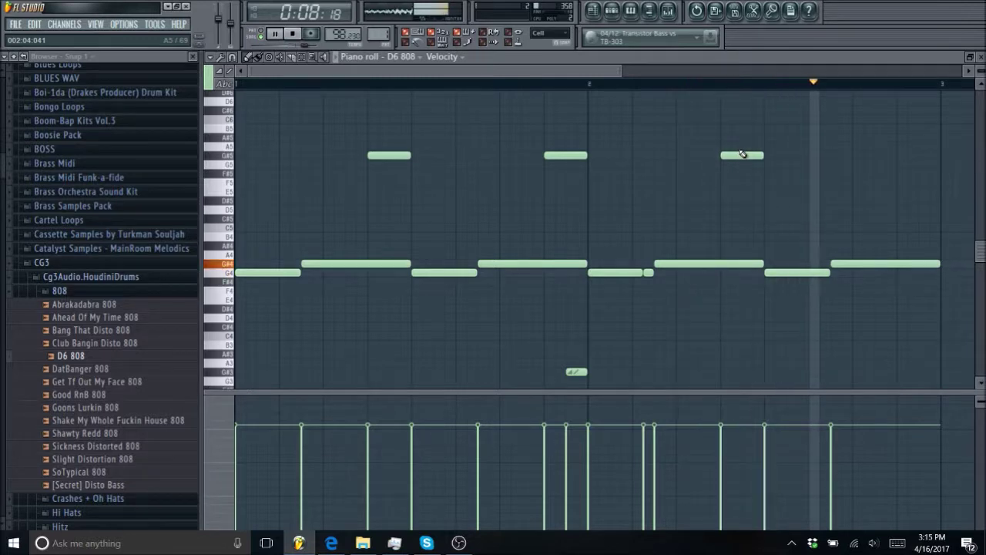
pyautogui.click(904, 158)
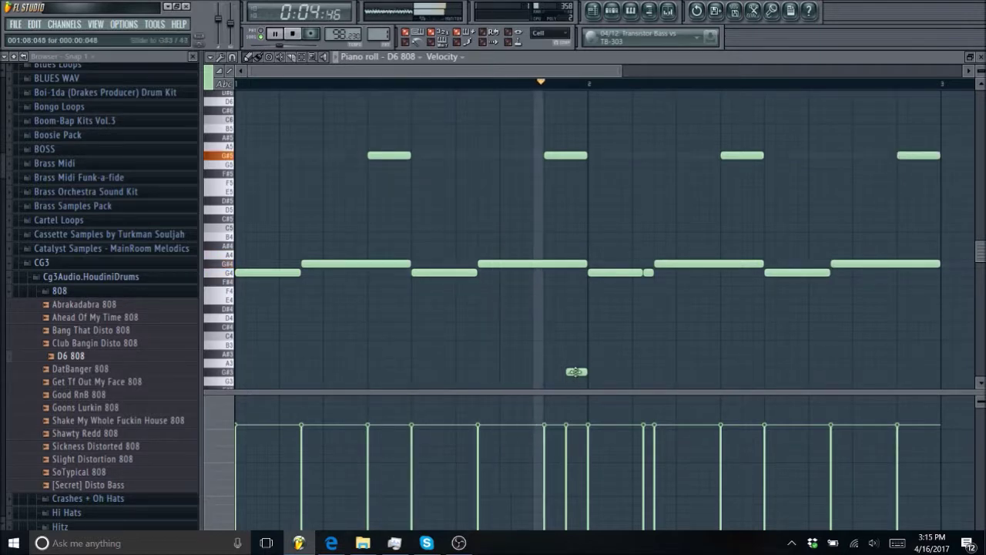
pyautogui.click(920, 374)
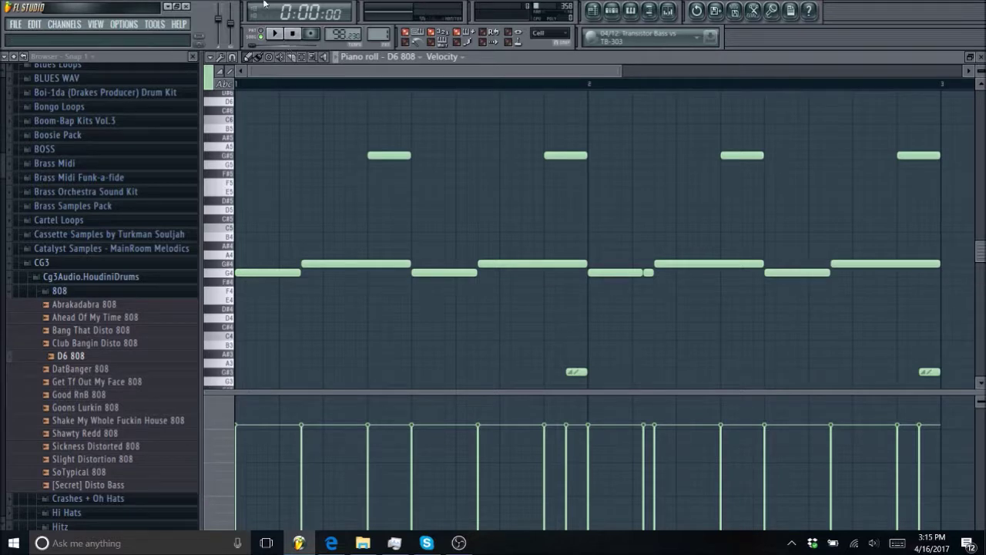
# - Play the playlist with Track 12's Pattern 1 muted, then unmute it to compare the sample with and without the 808
pyautogui.click(592, 10)
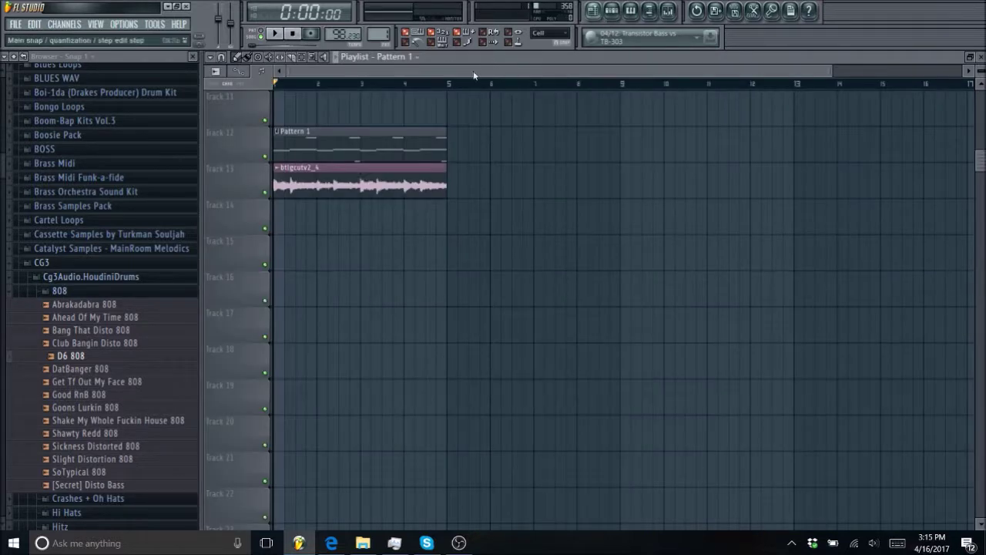
pyautogui.click(265, 157)
pyautogui.click(277, 36)
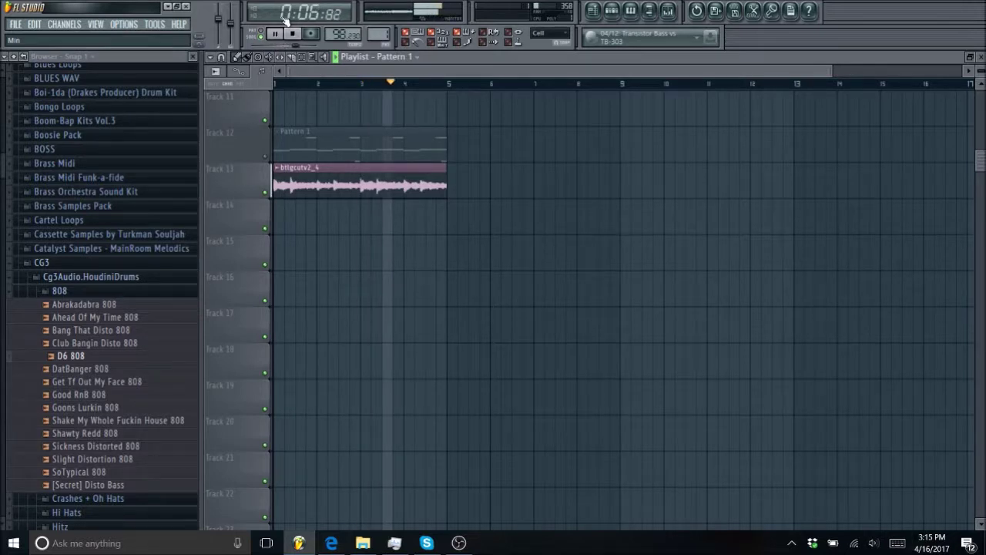
pyautogui.click(265, 157)
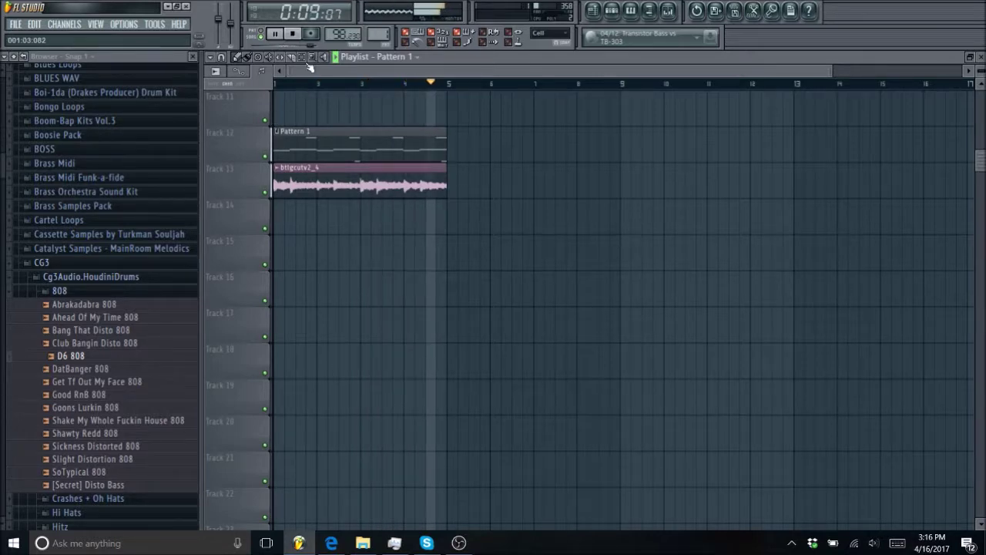
pyautogui.click(297, 37)
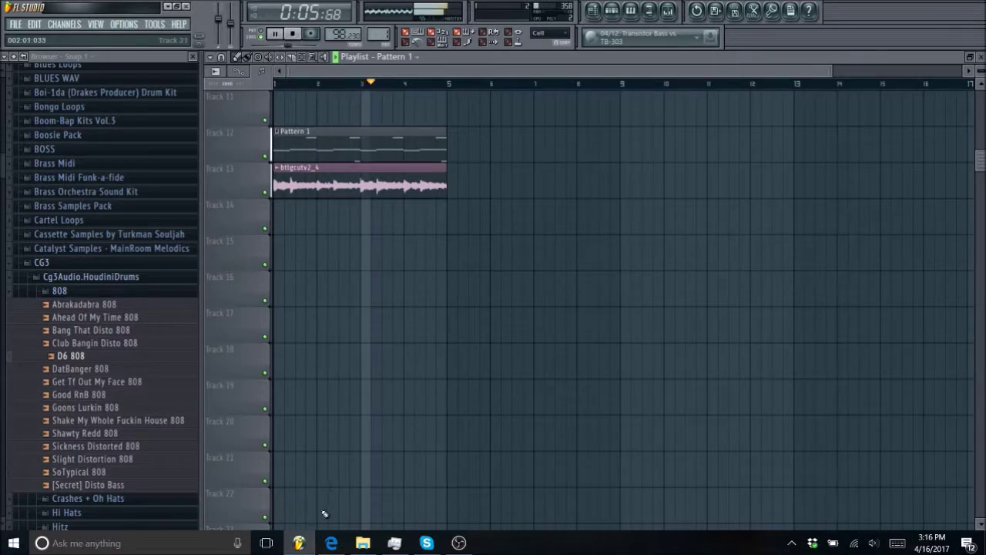
# - Switch to Edge to view the SoundCloud profile page and bring up the OBS window
pyautogui.click(328, 543)
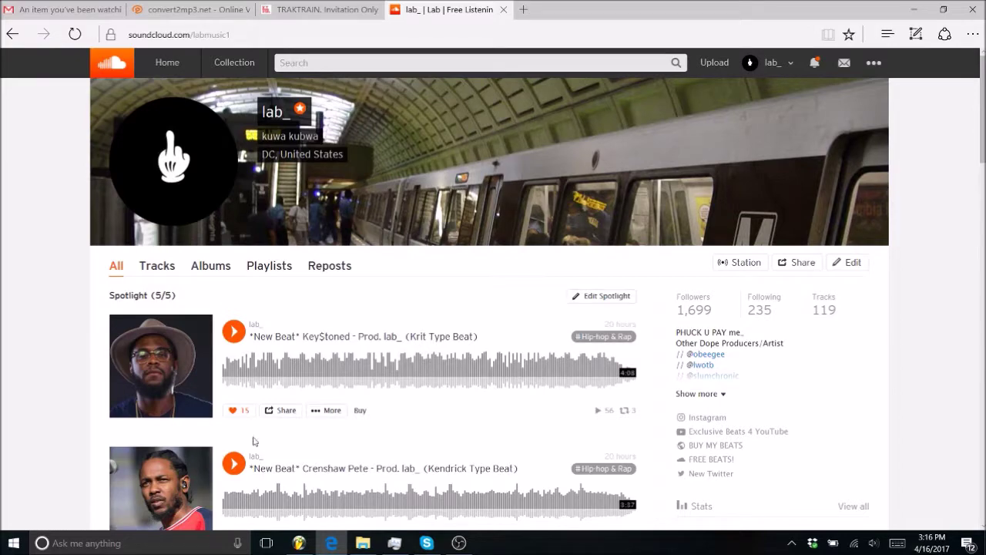
pyautogui.click(459, 543)
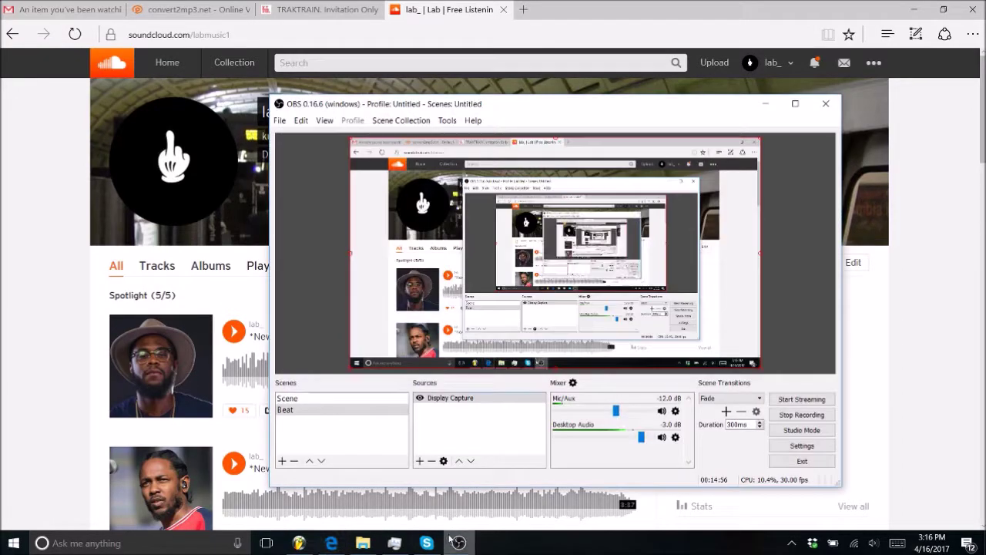